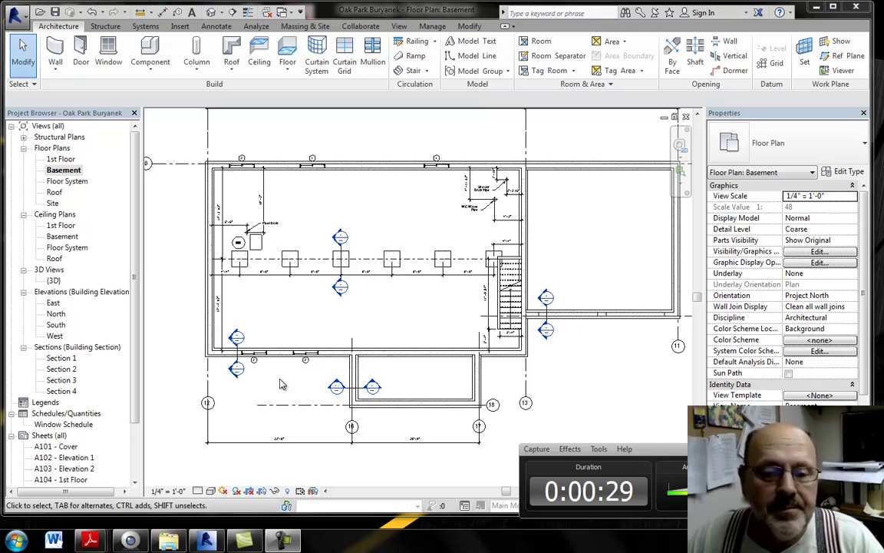
{"action": "scroll", "coordinate": [241, 350], "scroll_direction": "up", "scroll_amount": 4}
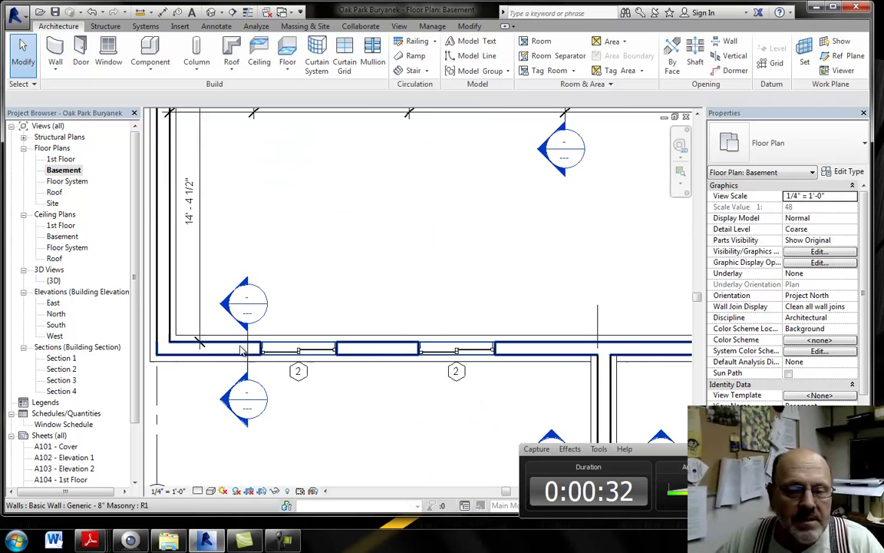
{"action": "scroll", "coordinate": [240, 350], "scroll_direction": "down", "scroll_amount": 1}
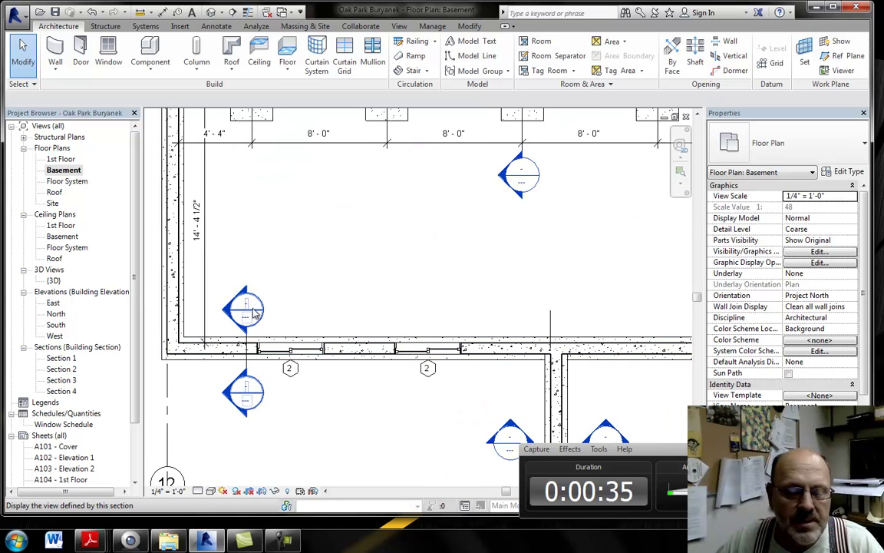
{"action": "scroll", "coordinate": [255, 313], "scroll_direction": "down", "scroll_amount": 1}
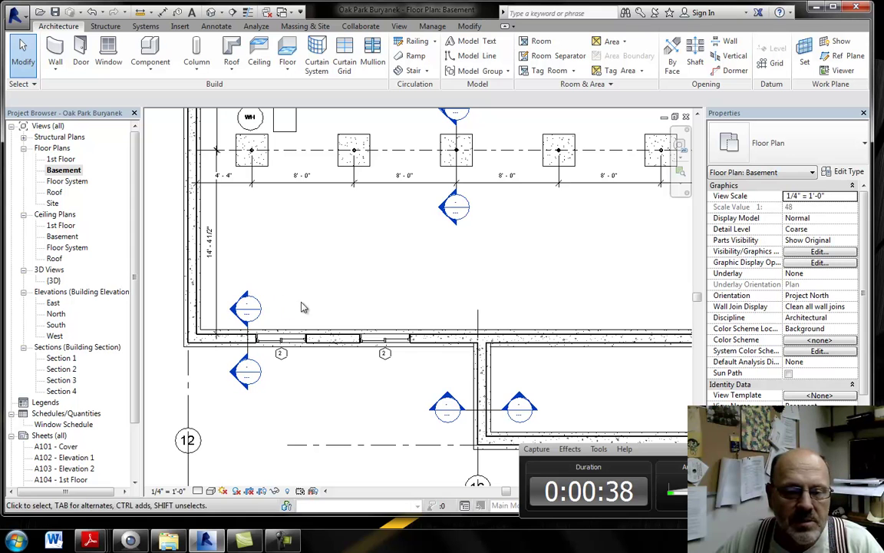
{"action": "scroll", "coordinate": [234, 412], "scroll_direction": "down", "scroll_amount": 2}
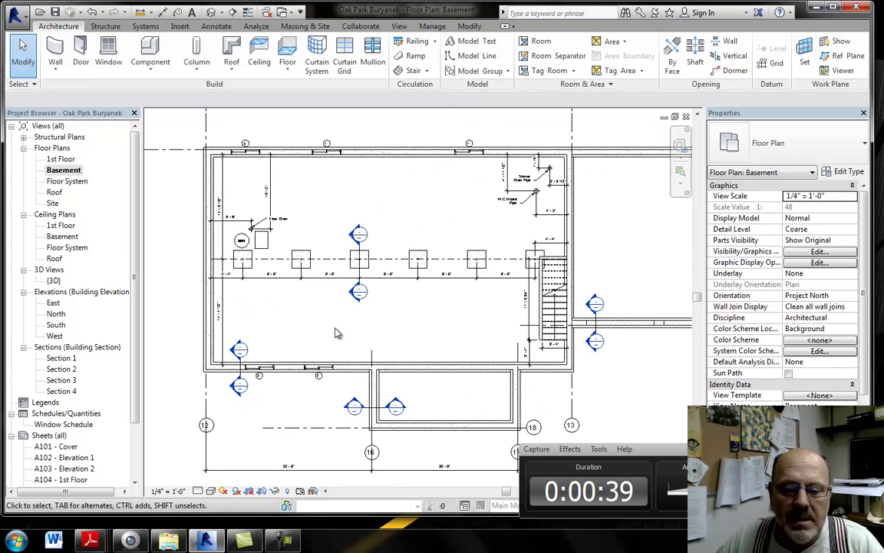
{"action": "scroll", "coordinate": [338, 322], "scroll_direction": "down", "scroll_amount": 2}
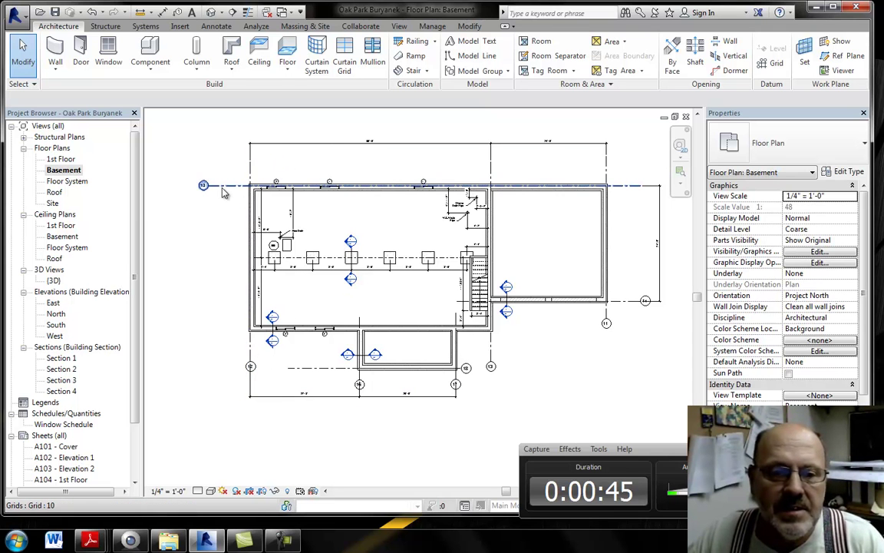
Step: Hide the whole grid category in the Basement floor plan, using grid line 10 as the reference element
{"action": "scroll", "coordinate": [218, 192], "scroll_direction": "up", "scroll_amount": 3}
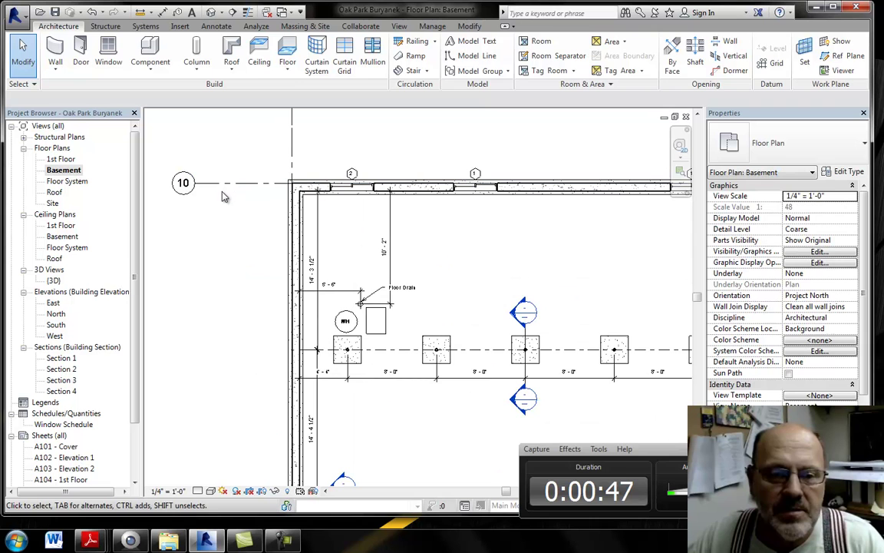
{"action": "left_click", "coordinate": [226, 186]}
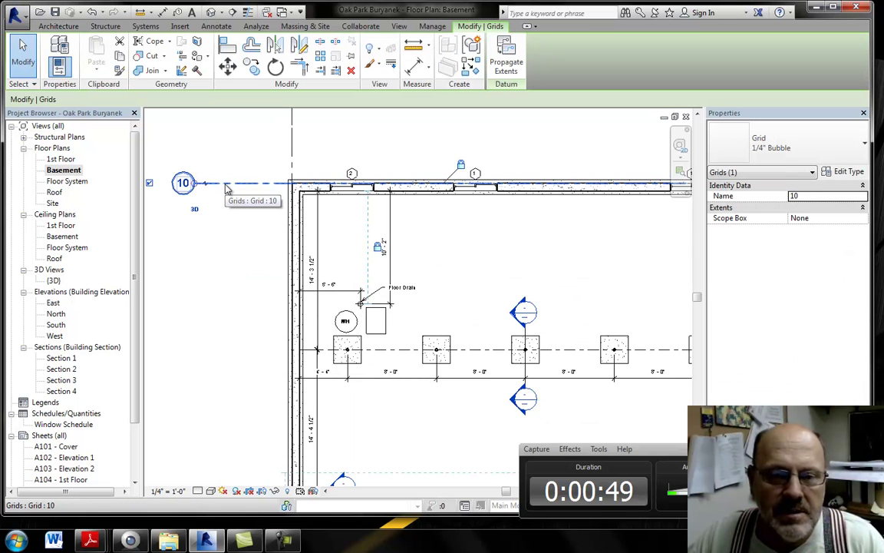
{"action": "right_click", "coordinate": [226, 187]}
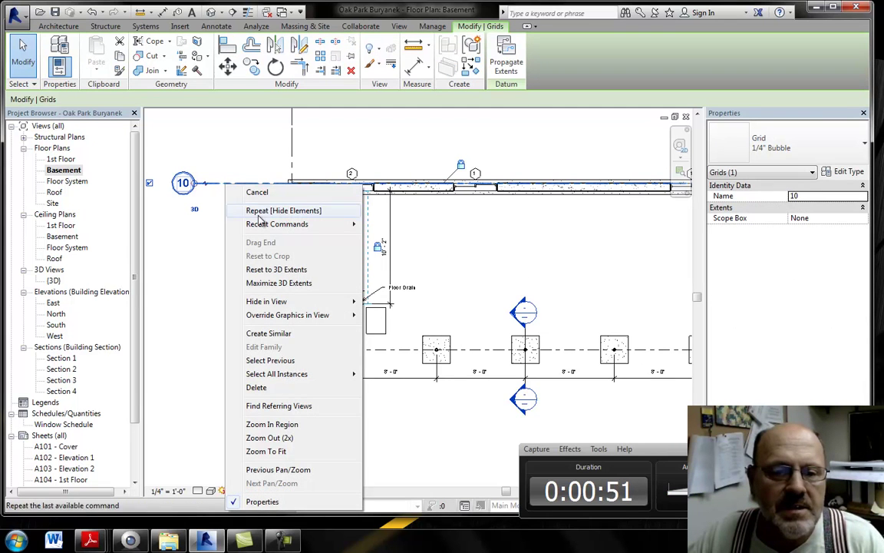
{"action": "mouse_move", "coordinate": [269, 306]}
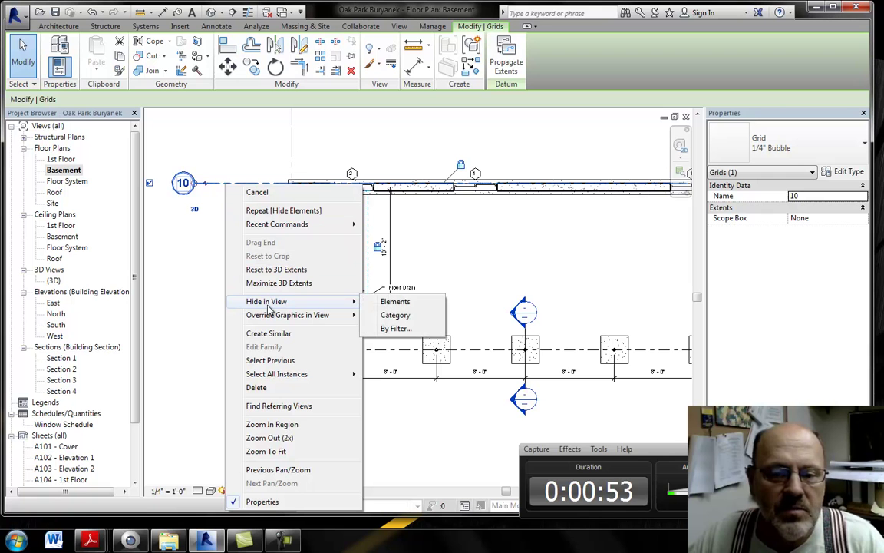
{"action": "left_click", "coordinate": [399, 318]}
{"action": "scroll", "coordinate": [497, 262], "scroll_direction": "down", "scroll_amount": 4}
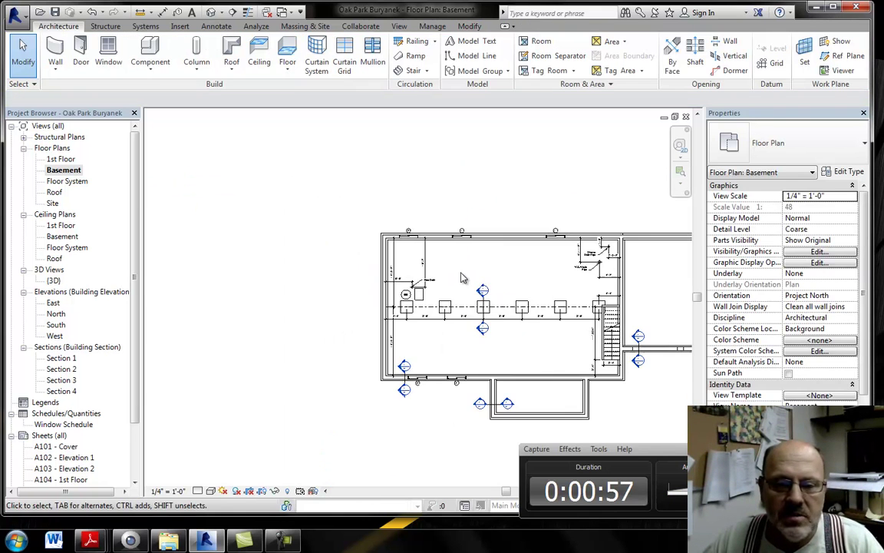
{"action": "middle_click_drag", "start_coordinate": [497, 262], "coordinate": [435, 219]}
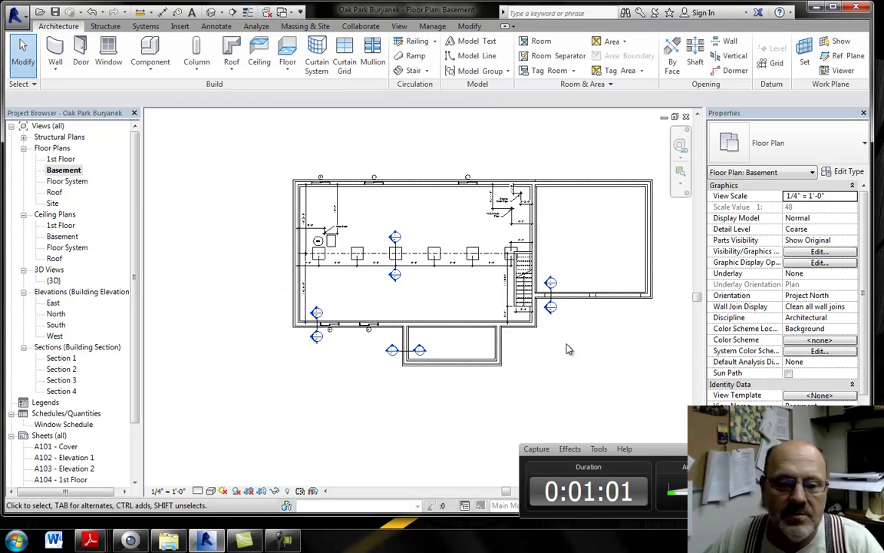
{"action": "middle_click_drag", "start_coordinate": [354, 362], "coordinate": [336, 344]}
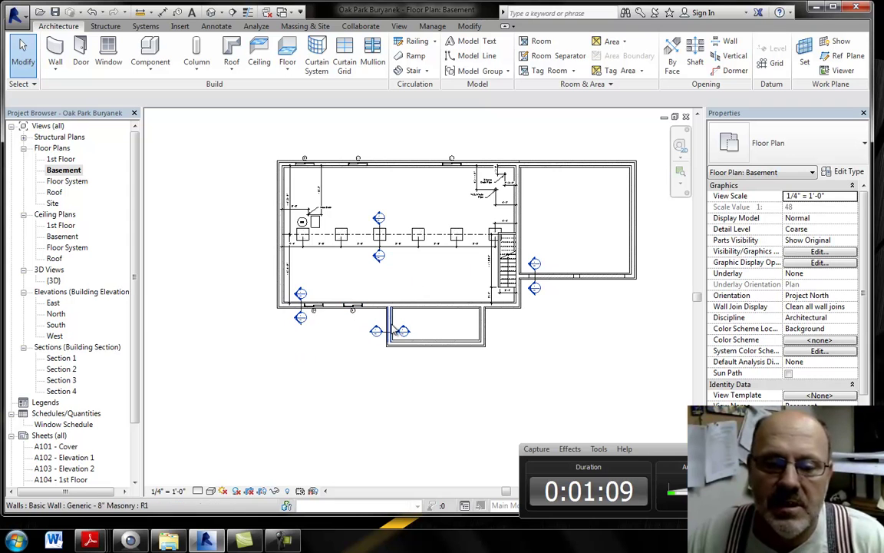
Step: Open the Section 1 view and set its scale to 1/2" = 1'-0"
{"action": "double_click", "coordinate": [63, 359]}
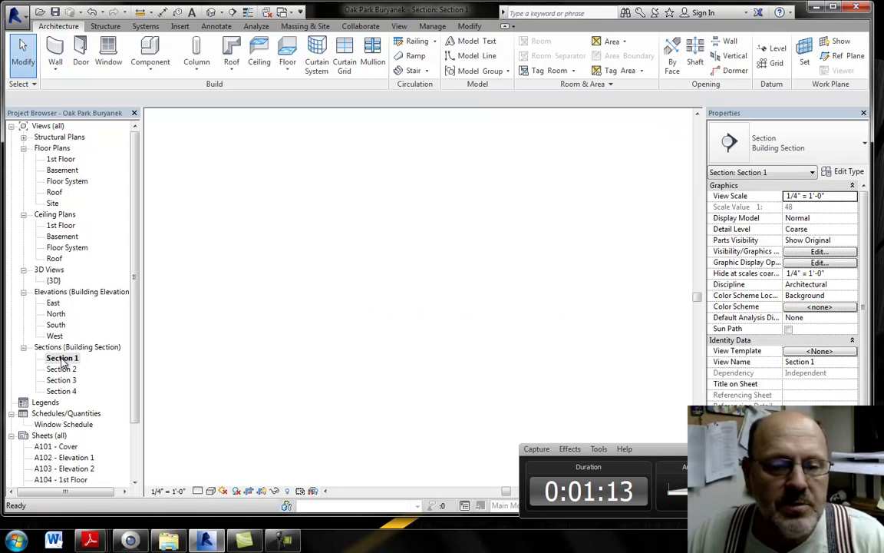
{"action": "scroll", "coordinate": [276, 338], "scroll_direction": "down", "scroll_amount": 4}
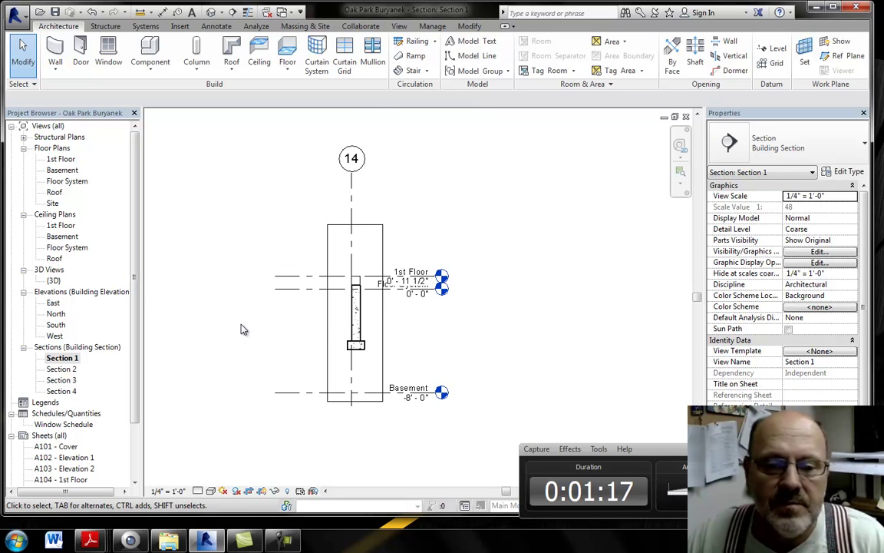
{"action": "scroll", "coordinate": [369, 288], "scroll_direction": "up", "scroll_amount": 4}
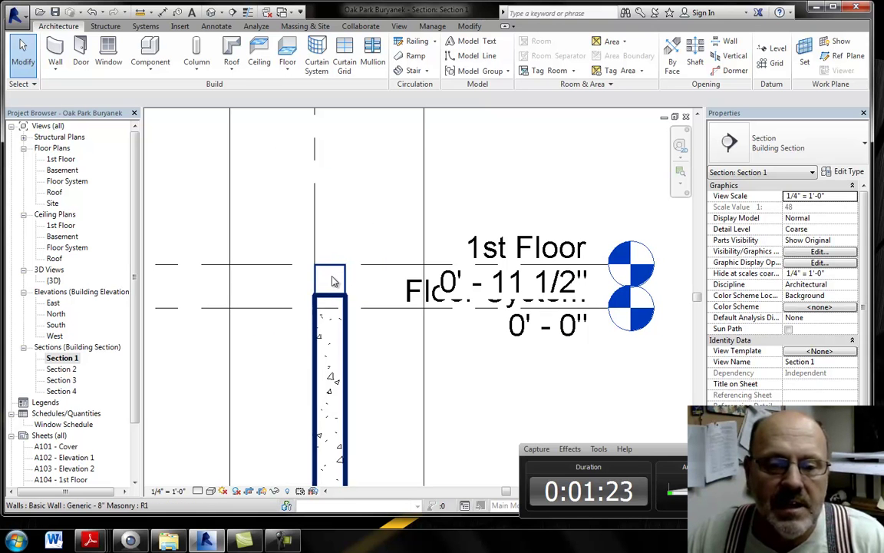
{"action": "scroll", "coordinate": [332, 281], "scroll_direction": "down", "scroll_amount": 4}
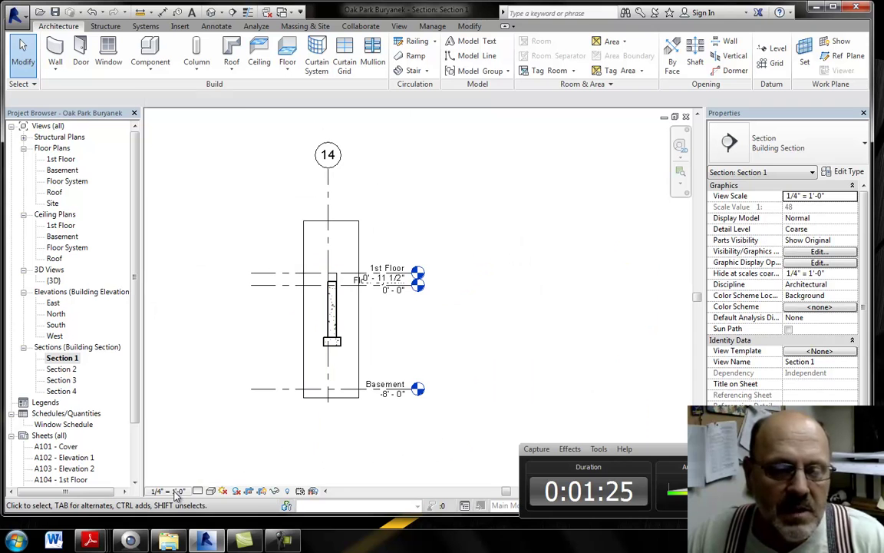
{"action": "left_click", "coordinate": [170, 491]}
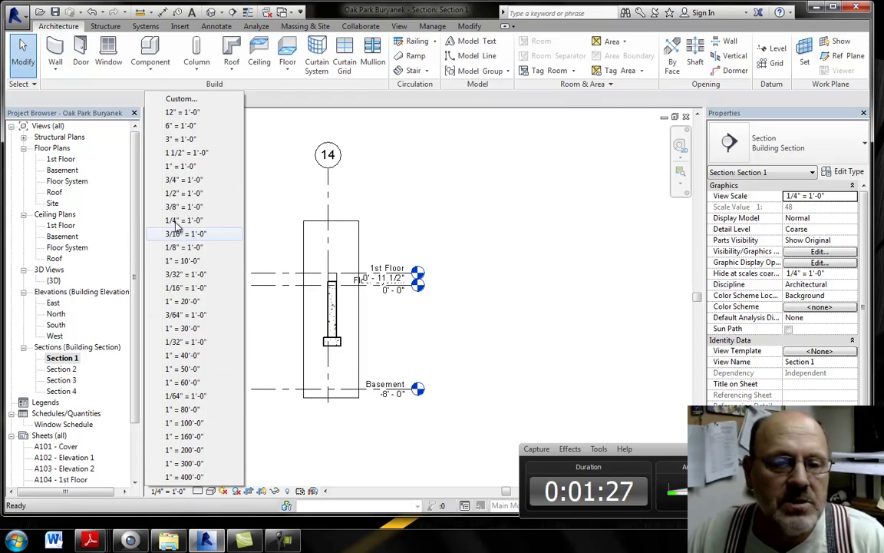
{"action": "left_click", "coordinate": [185, 194]}
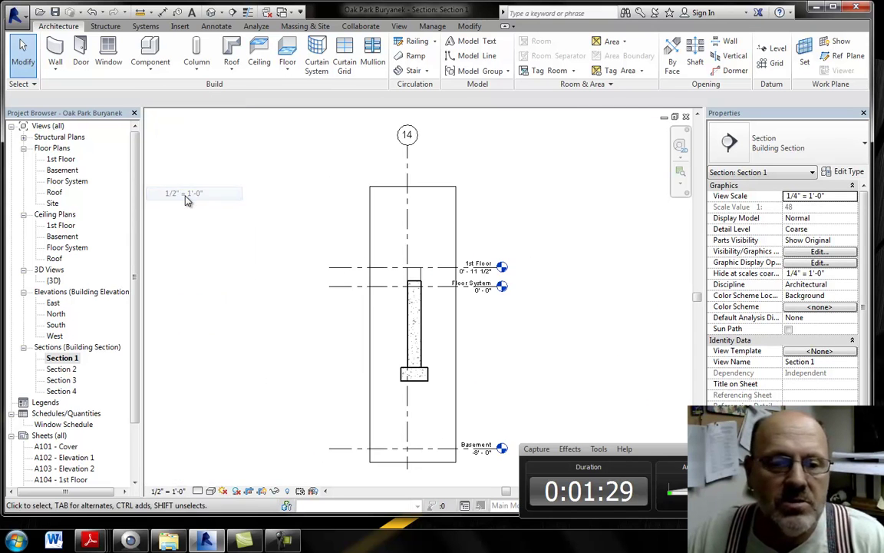
Step: Hide only the grid line 14 element in the Section 1 view
{"action": "right_click", "coordinate": [409, 161]}
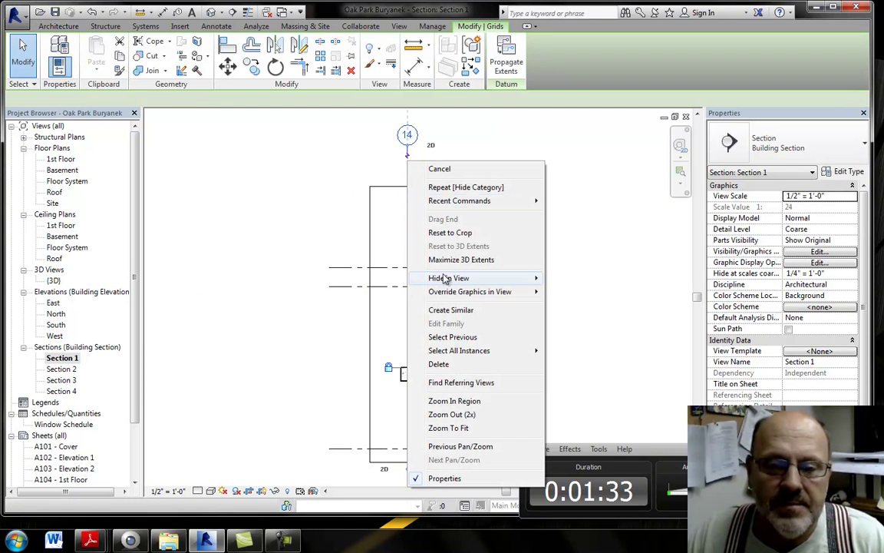
{"action": "mouse_move", "coordinate": [449, 281]}
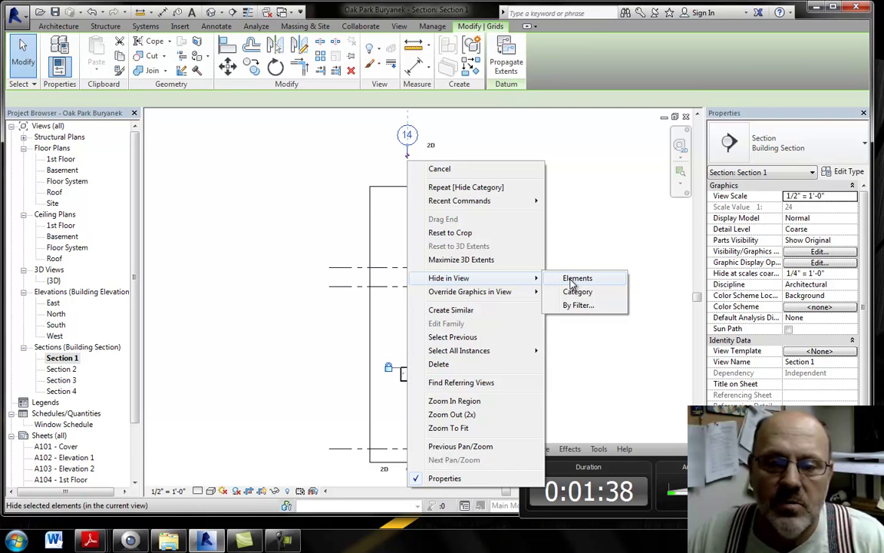
{"action": "left_click", "coordinate": [571, 281]}
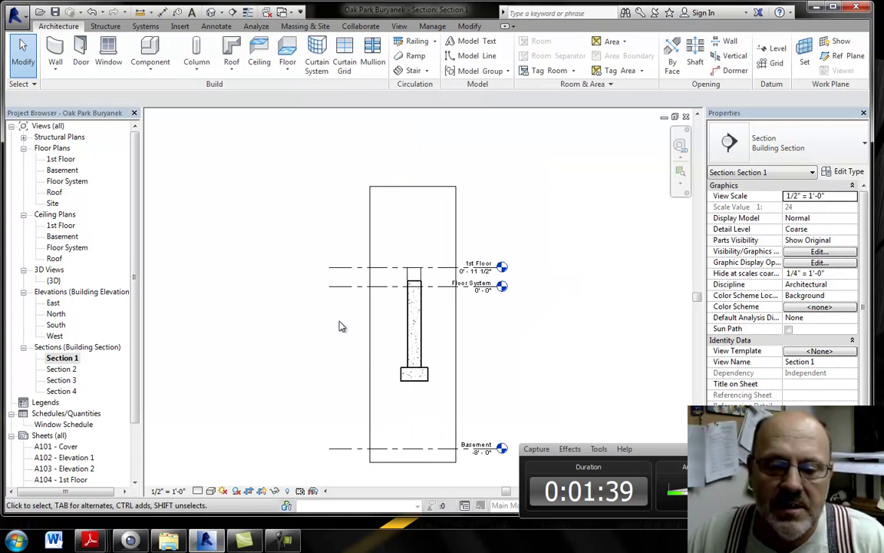
Step: Tighten the Section 1 crop region by raising its lower edge to just below the footing and lowering its upper edge to just above the 1st Floor level
{"action": "middle_click_drag", "start_coordinate": [342, 326], "coordinate": [338, 265]}
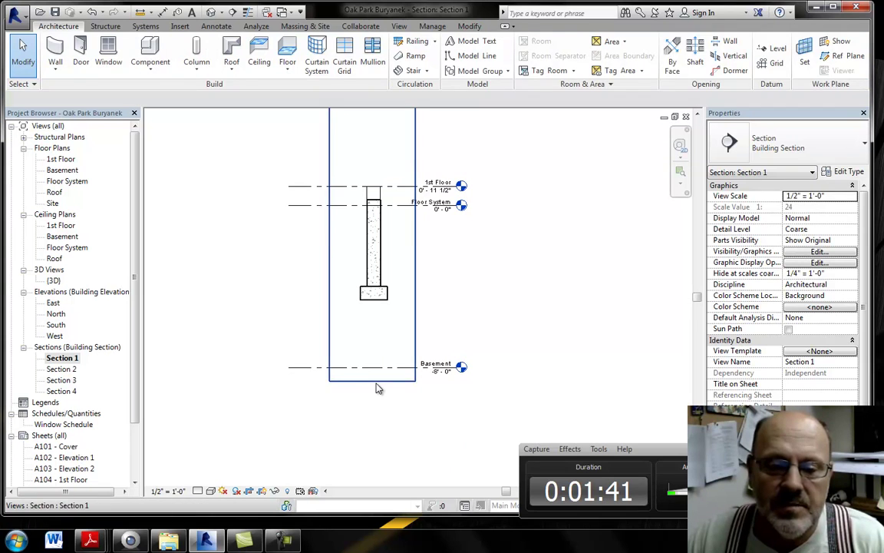
{"action": "left_click", "coordinate": [374, 383]}
{"action": "left_click_drag", "start_coordinate": [375, 385], "coordinate": [375, 314]}
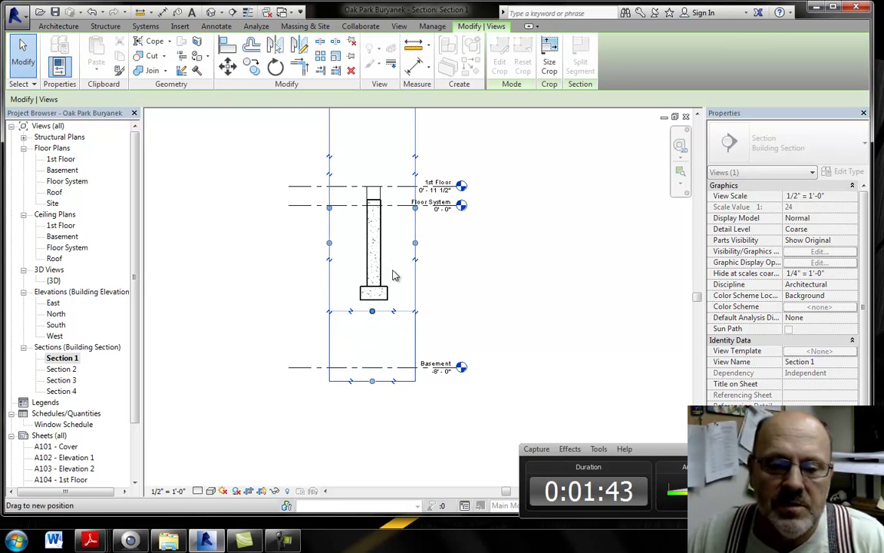
{"action": "middle_click_drag", "start_coordinate": [398, 264], "coordinate": [394, 338]}
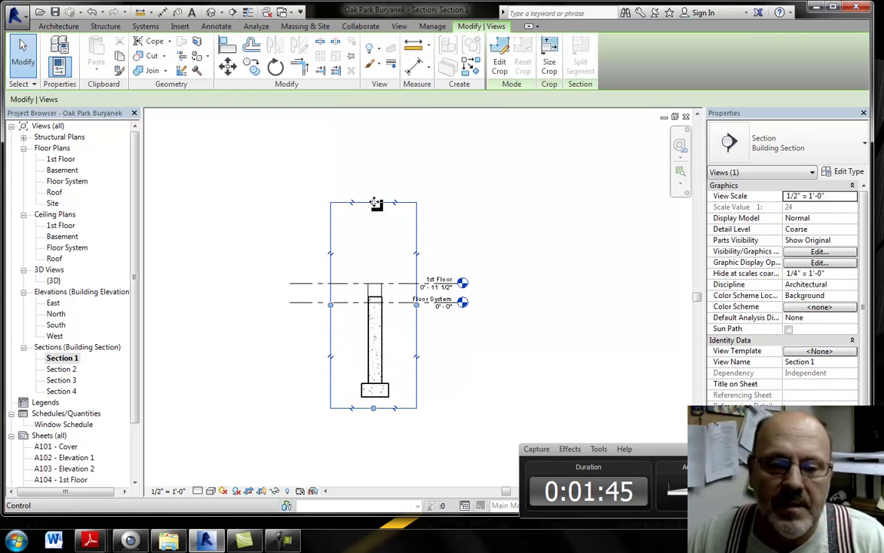
{"action": "left_click_drag", "start_coordinate": [376, 204], "coordinate": [376, 258]}
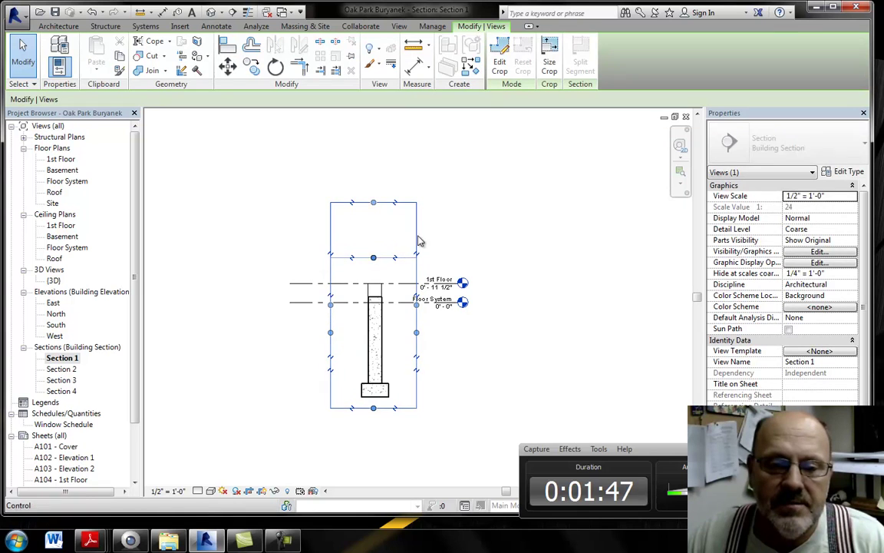
{"action": "left_click", "coordinate": [461, 244]}
{"action": "scroll", "coordinate": [460, 284], "scroll_direction": "up", "scroll_amount": 3}
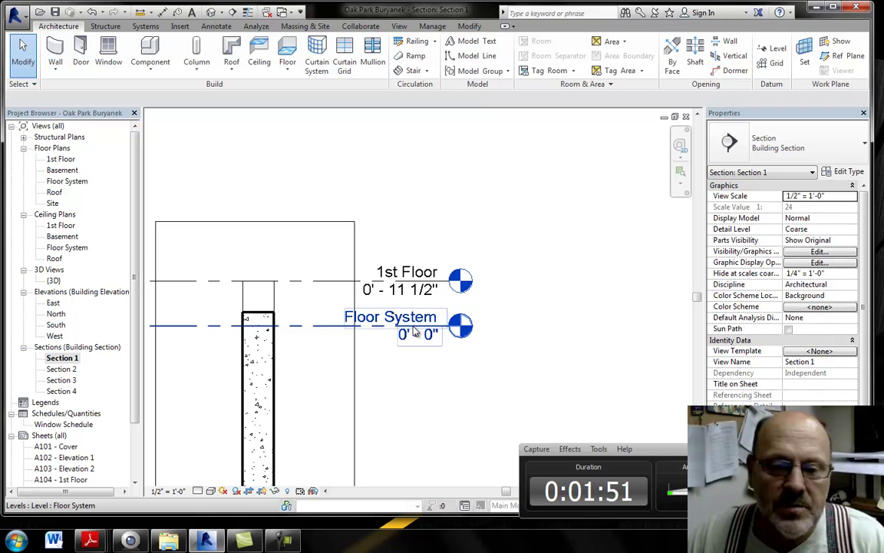
{"action": "scroll", "coordinate": [415, 331], "scroll_direction": "down", "scroll_amount": 5}
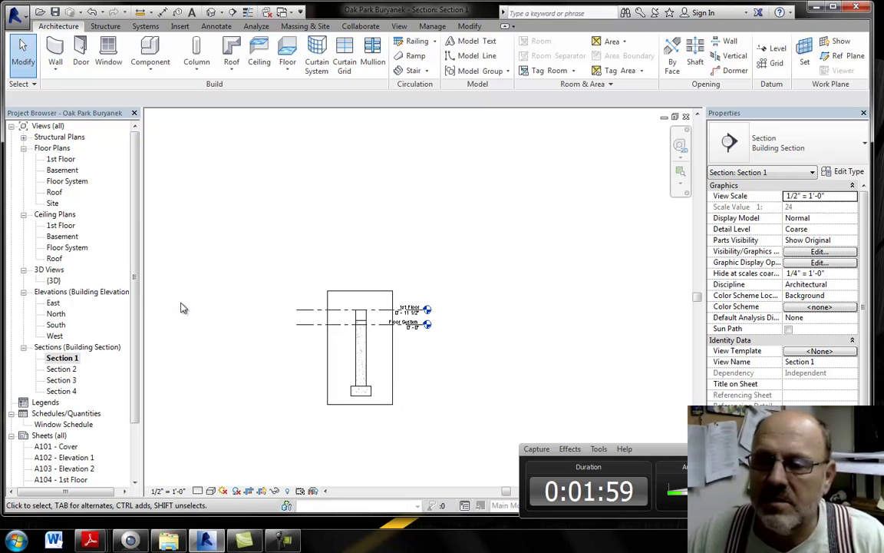
Step: Rename the Section 1 view as Garage
{"action": "right_click", "coordinate": [59, 358]}
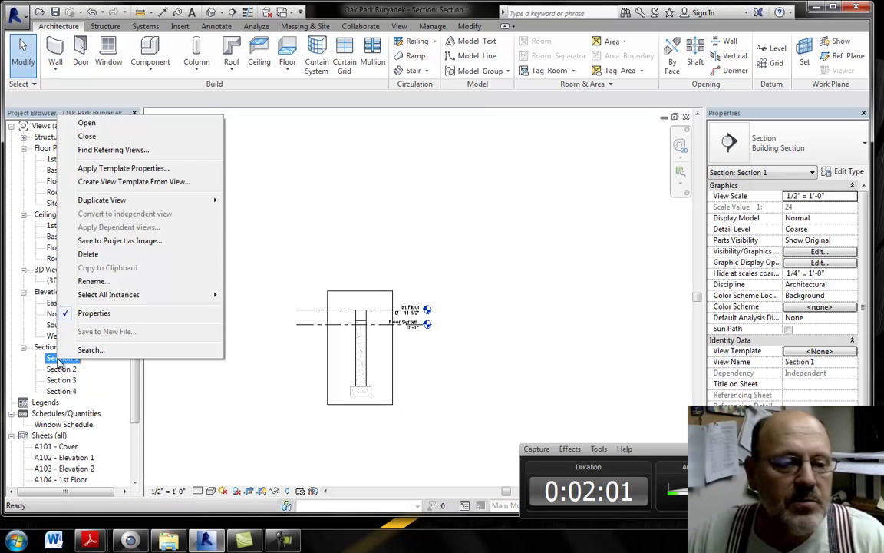
{"action": "left_click", "coordinate": [115, 281]}
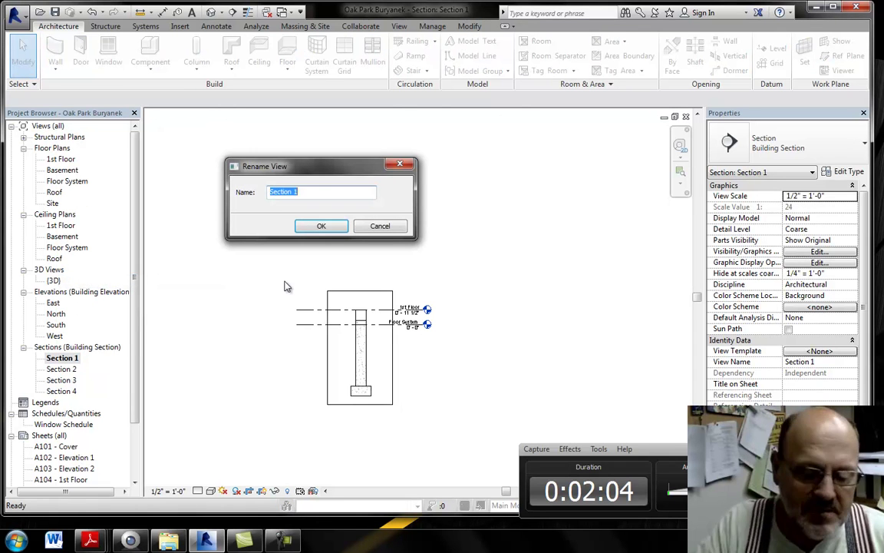
{"action": "type", "text": "Garage"}
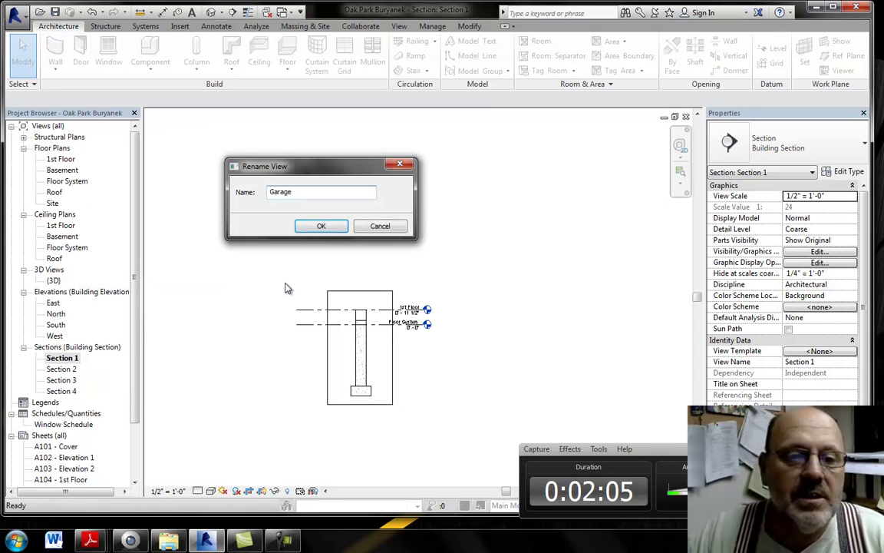
{"action": "left_click", "coordinate": [323, 226]}
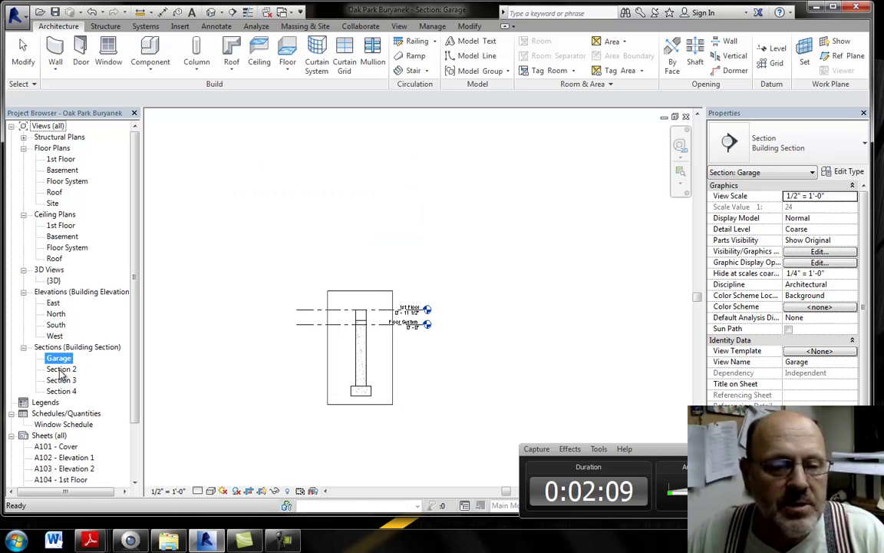
Step: Open the Section 2 view and hide only the grid line 16 element in it
{"action": "double_click", "coordinate": [61, 370]}
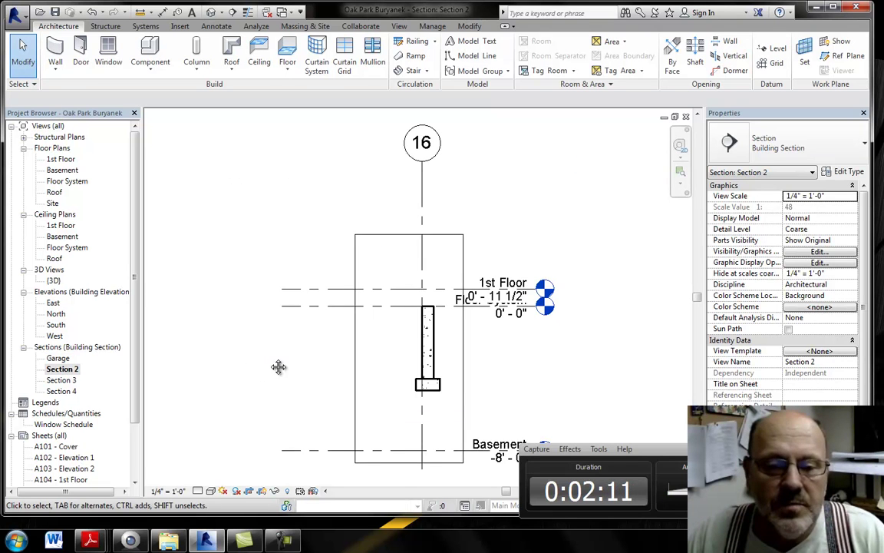
{"action": "middle_click_drag", "start_coordinate": [278, 367], "coordinate": [233, 344]}
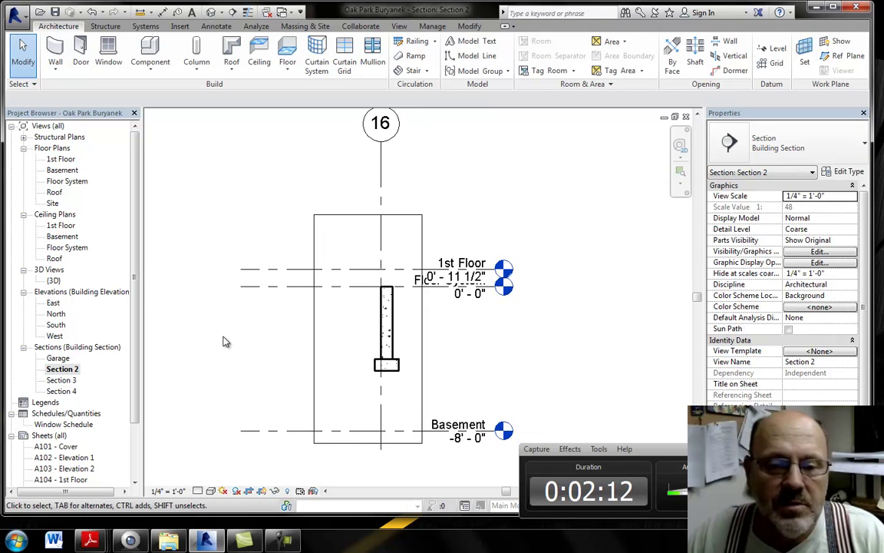
{"action": "left_click", "coordinate": [382, 184]}
{"action": "right_click", "coordinate": [382, 184]}
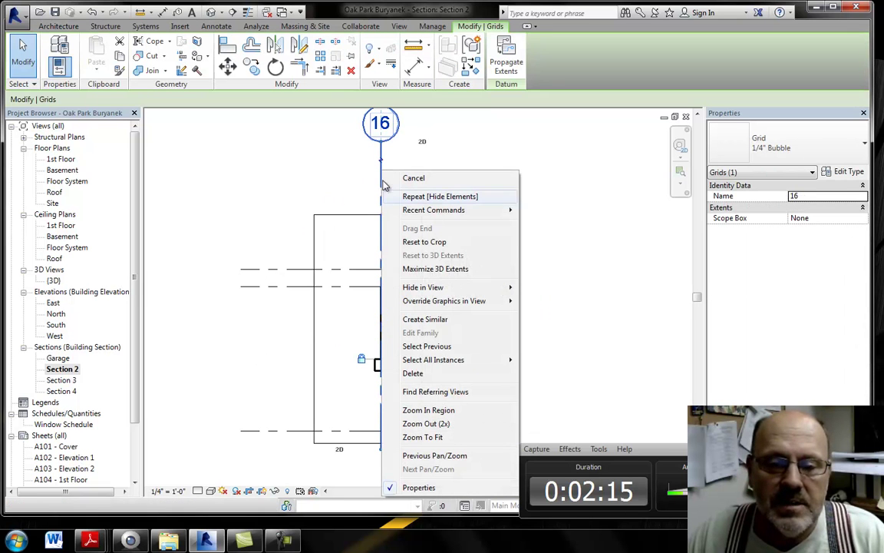
{"action": "mouse_move", "coordinate": [495, 290]}
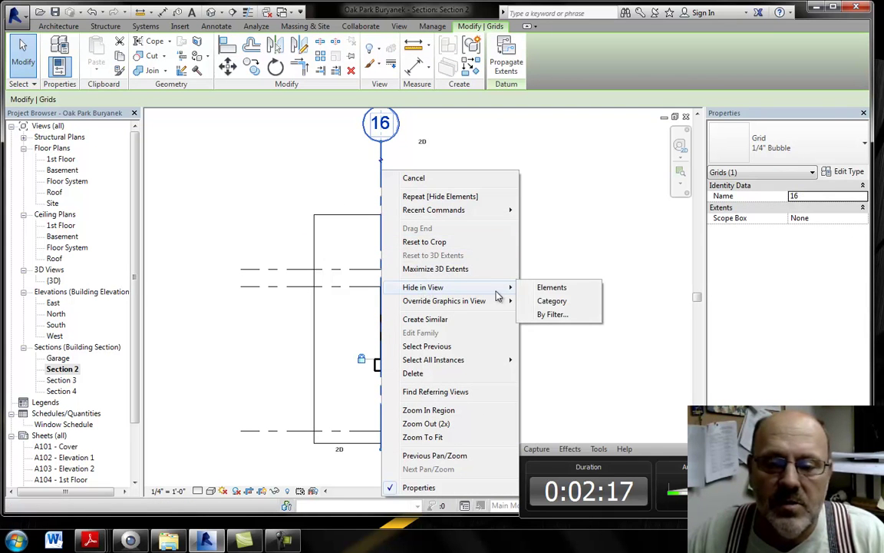
{"action": "left_click", "coordinate": [546, 287]}
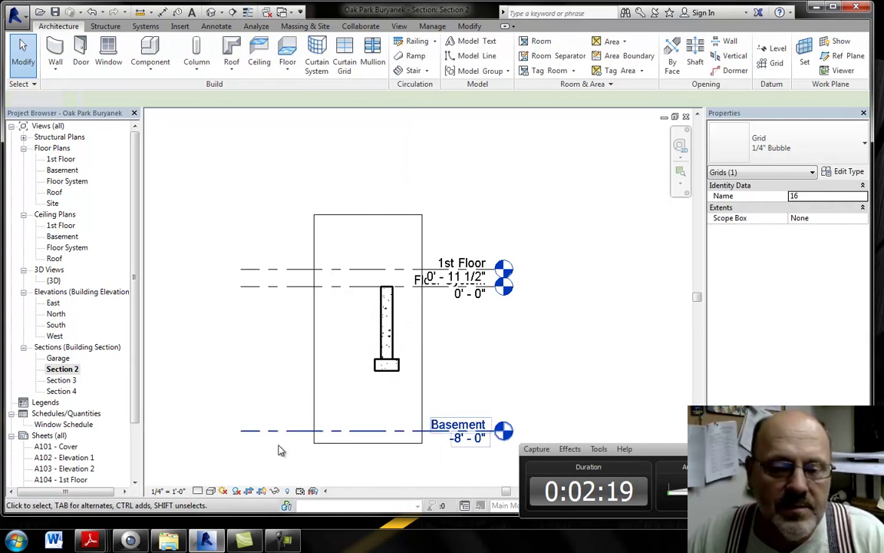
Step: Set the Section 2 view scale to 1/2" = 1'-0"
{"action": "left_click", "coordinate": [168, 491]}
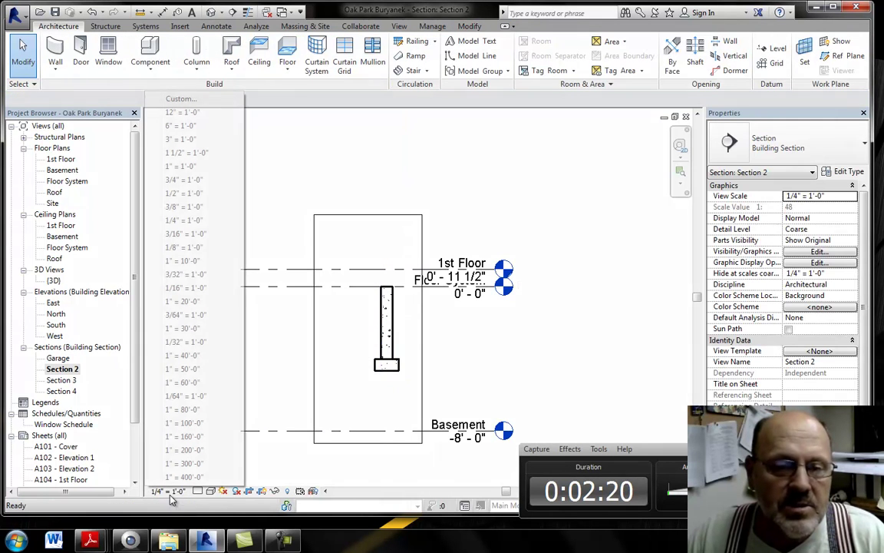
{"action": "left_click", "coordinate": [184, 193]}
{"action": "middle_click_drag", "start_coordinate": [403, 253], "coordinate": [366, 242]}
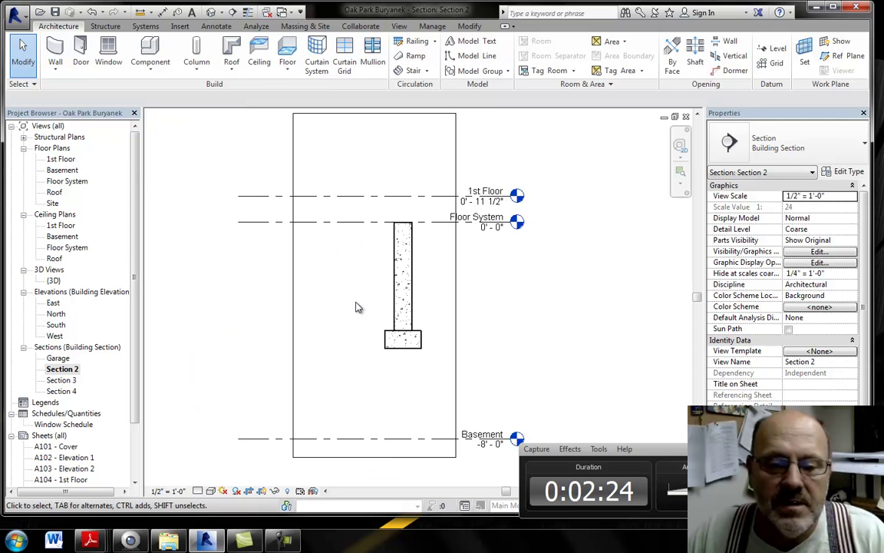
Step: Tighten the Section 2 crop region to just below the footing, closer to the wall's left side, and just above the 1st Floor level
{"action": "left_click", "coordinate": [376, 457]}
{"action": "left_click_drag", "start_coordinate": [374, 456], "coordinate": [375, 372]}
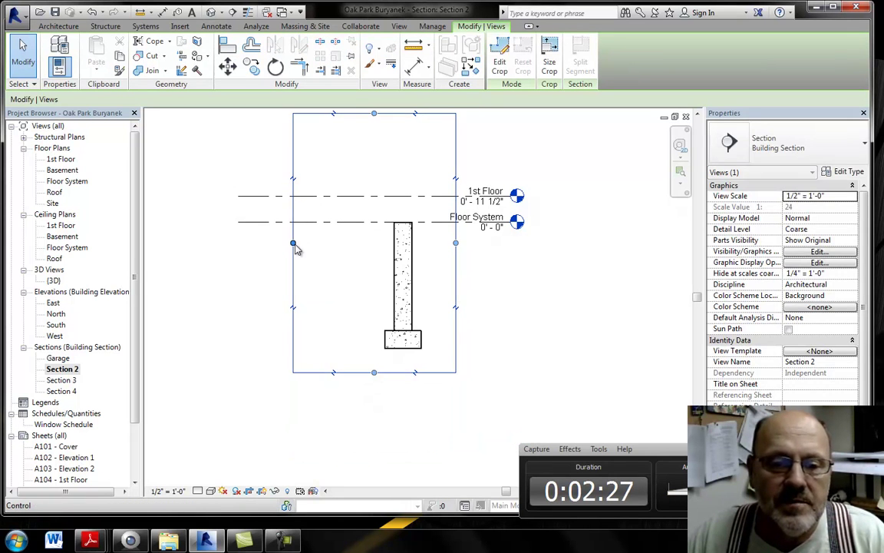
{"action": "left_click_drag", "start_coordinate": [294, 244], "coordinate": [339, 247]}
{"action": "middle_click_drag", "start_coordinate": [384, 176], "coordinate": [381, 219]}
{"action": "left_click_drag", "start_coordinate": [391, 155], "coordinate": [389, 225]}
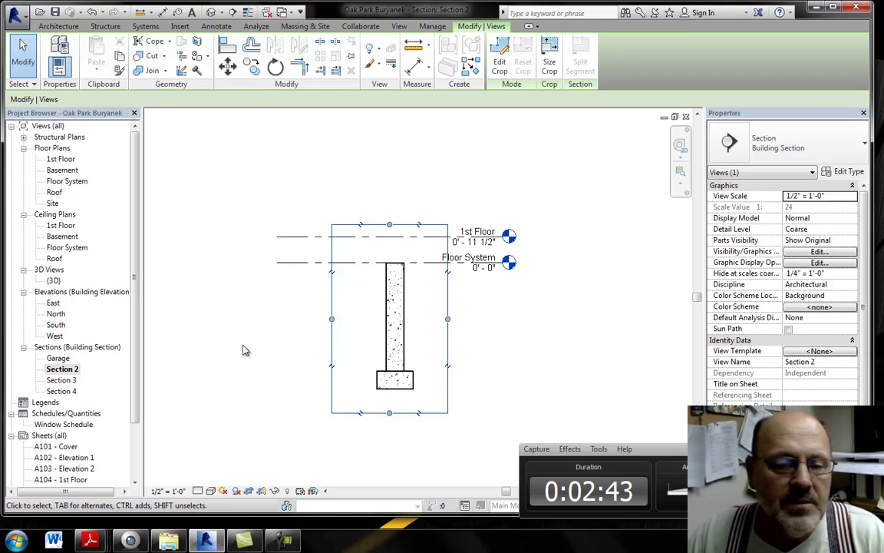
Step: Rename the Section 2 view as Front Stoop
{"action": "right_click", "coordinate": [77, 370]}
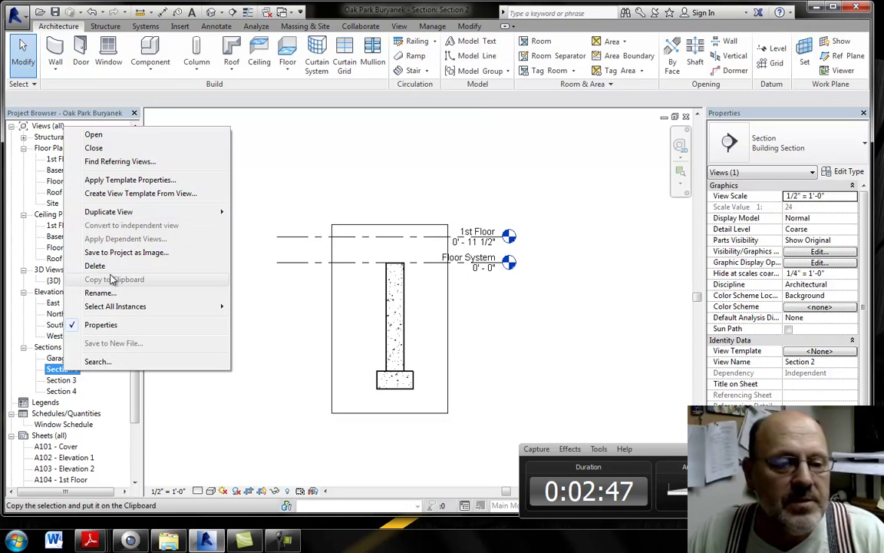
{"action": "left_click", "coordinate": [106, 293]}
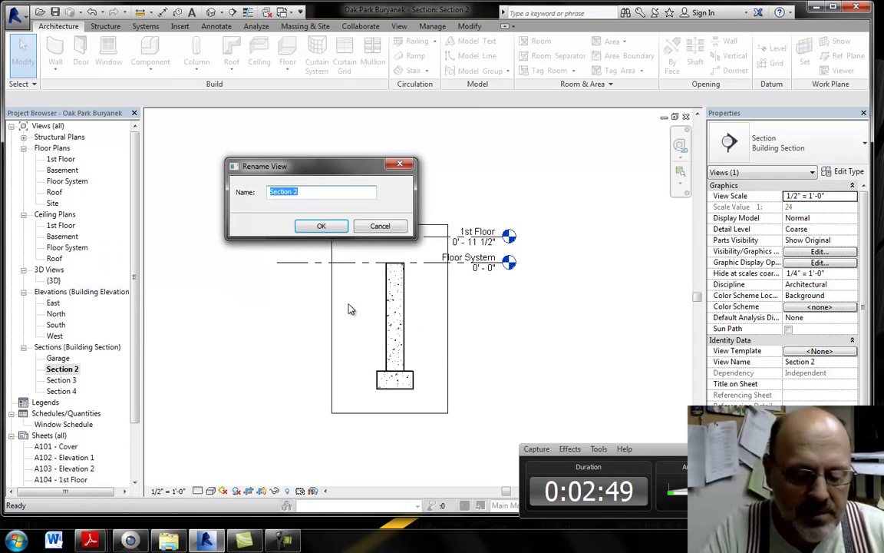
{"action": "type", "text": "Front Stoop"}
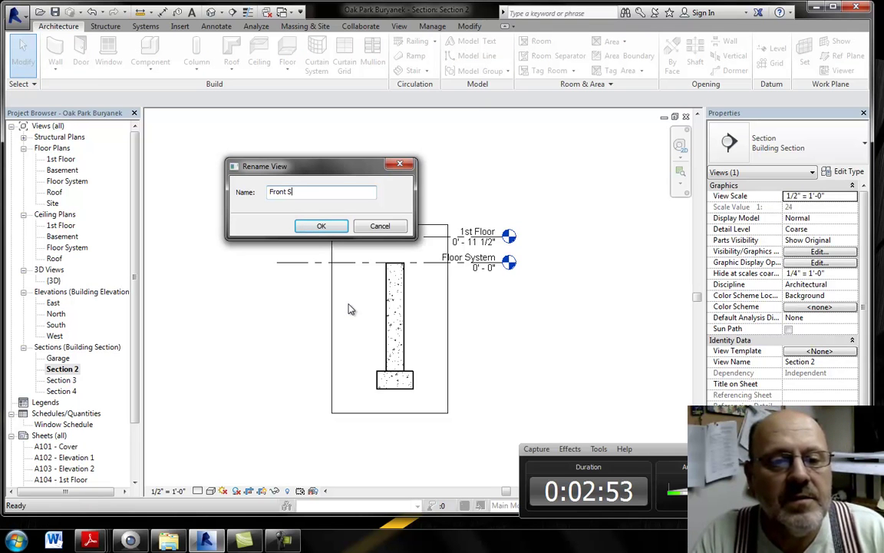
{"action": "left_click", "coordinate": [321, 226]}
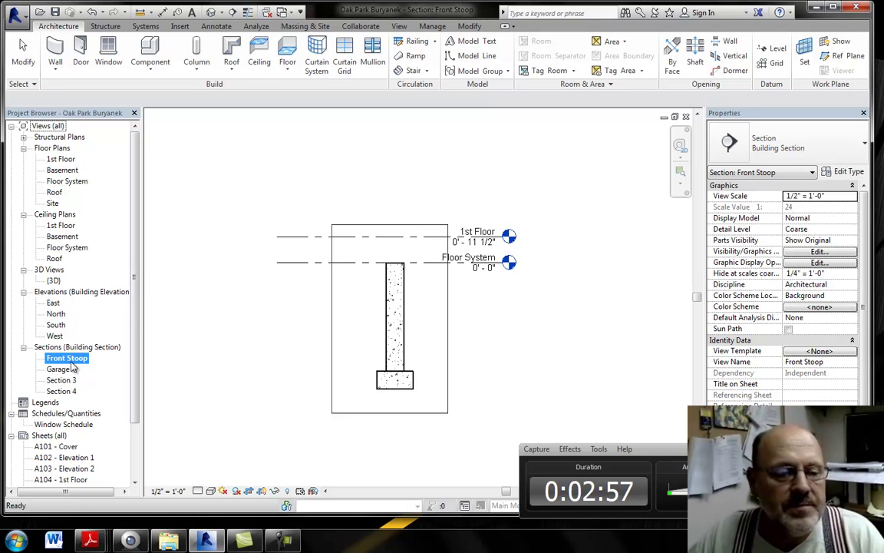
Step: Open the Section 3 view and set its scale to 1/2" = 1'-0"
{"action": "double_click", "coordinate": [59, 381]}
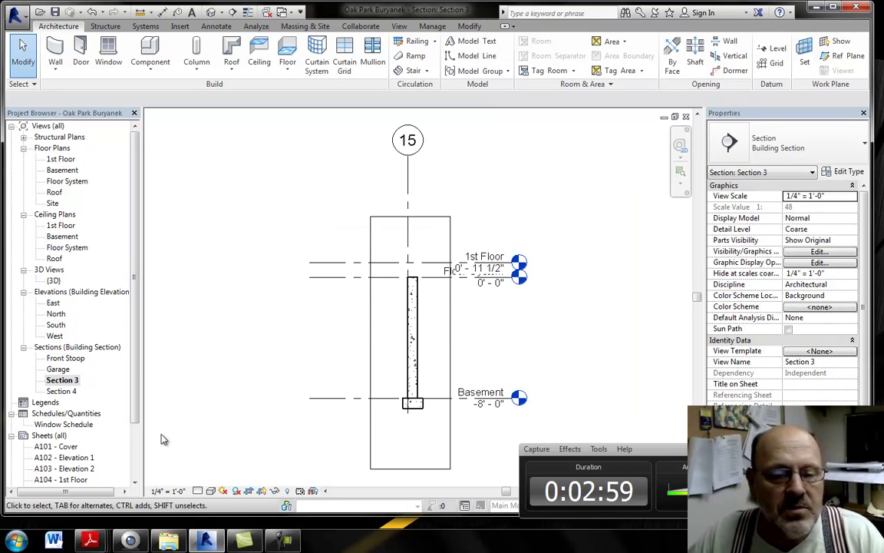
{"action": "left_click", "coordinate": [168, 491]}
{"action": "left_click", "coordinate": [176, 193]}
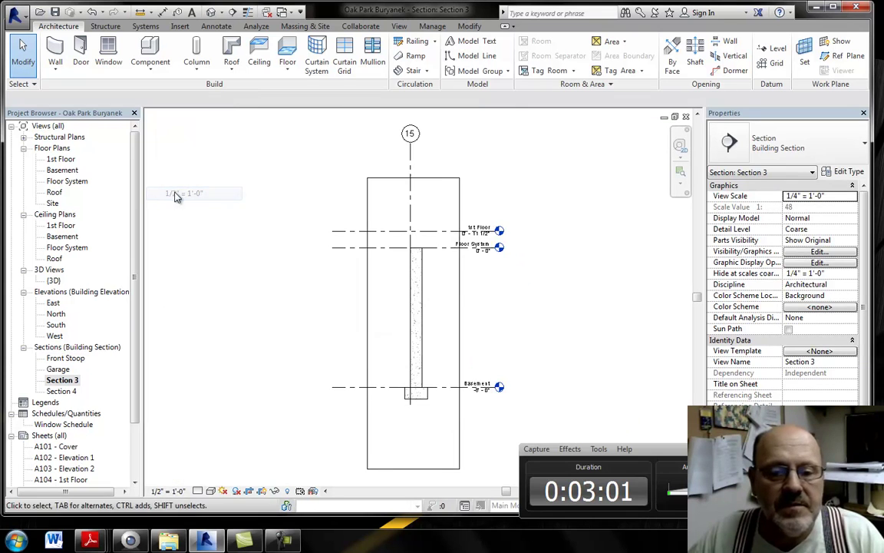
Step: Extend the upper edge of the Section 3 crop region to well above the Roof level
{"action": "middle_click_drag", "start_coordinate": [269, 228], "coordinate": [261, 227]}
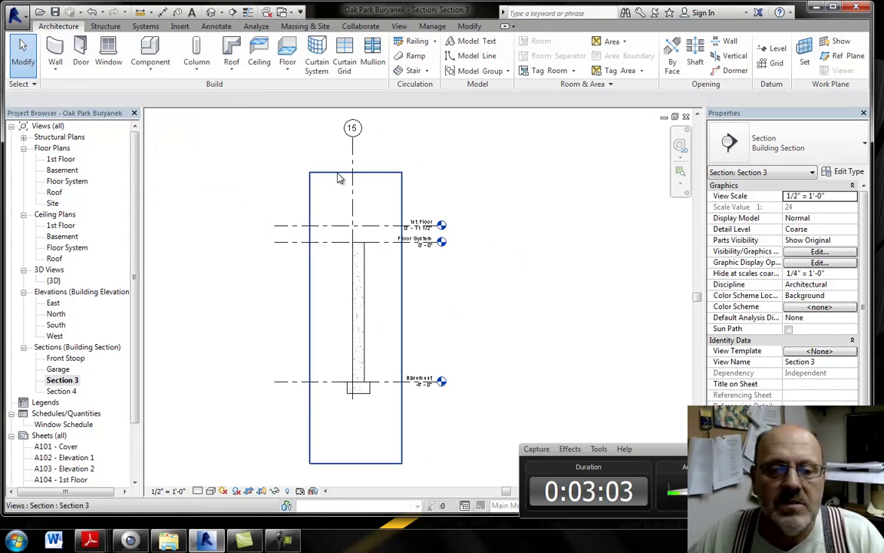
{"action": "scroll", "coordinate": [335, 191], "scroll_direction": "down", "scroll_amount": 2}
{"action": "middle_click_drag", "start_coordinate": [332, 190], "coordinate": [319, 264]}
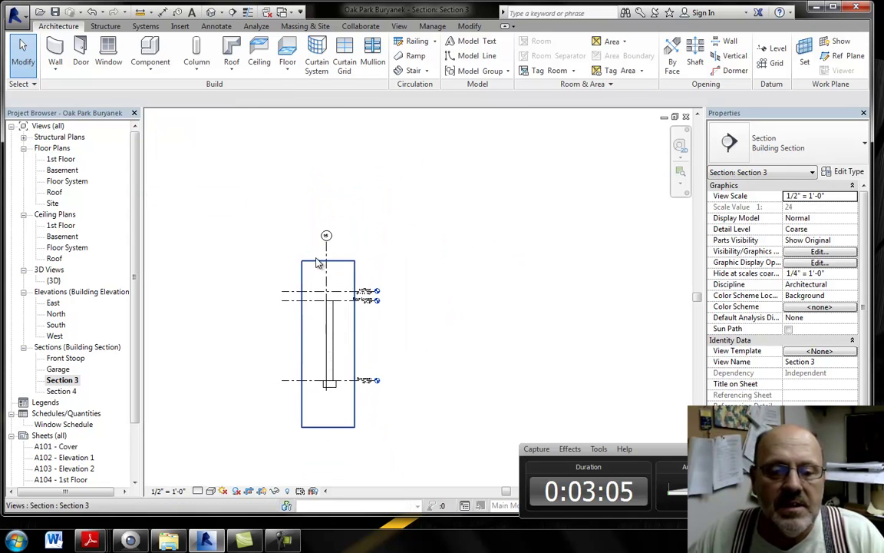
{"action": "left_click", "coordinate": [329, 263]}
{"action": "left_click_drag", "start_coordinate": [328, 261], "coordinate": [331, 147]}
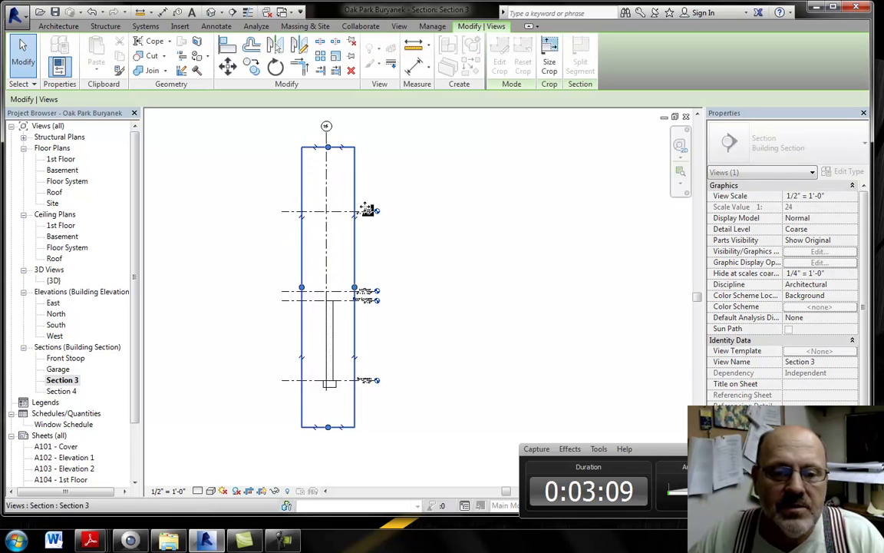
{"action": "scroll", "coordinate": [352, 208], "scroll_direction": "up", "scroll_amount": 3}
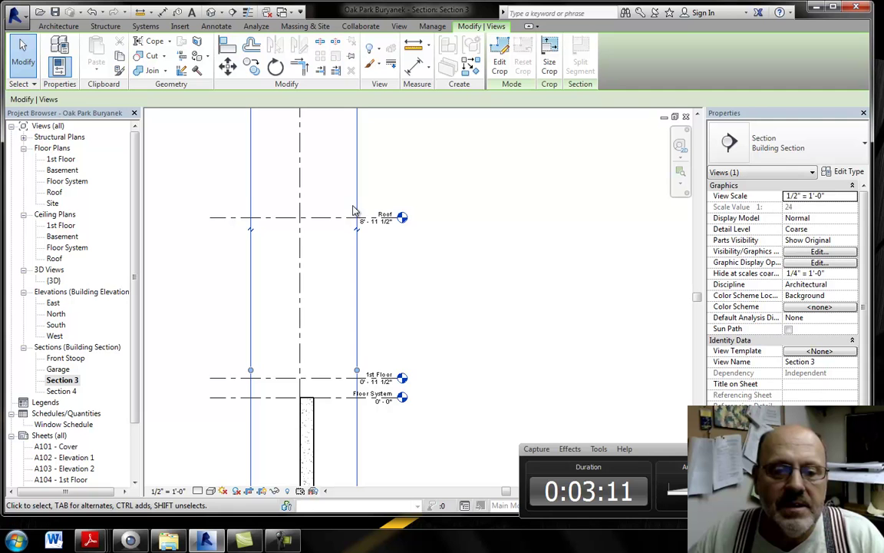
{"action": "scroll", "coordinate": [343, 190], "scroll_direction": "down", "scroll_amount": 3}
{"action": "left_click_drag", "start_coordinate": [289, 248], "coordinate": [290, 262]}
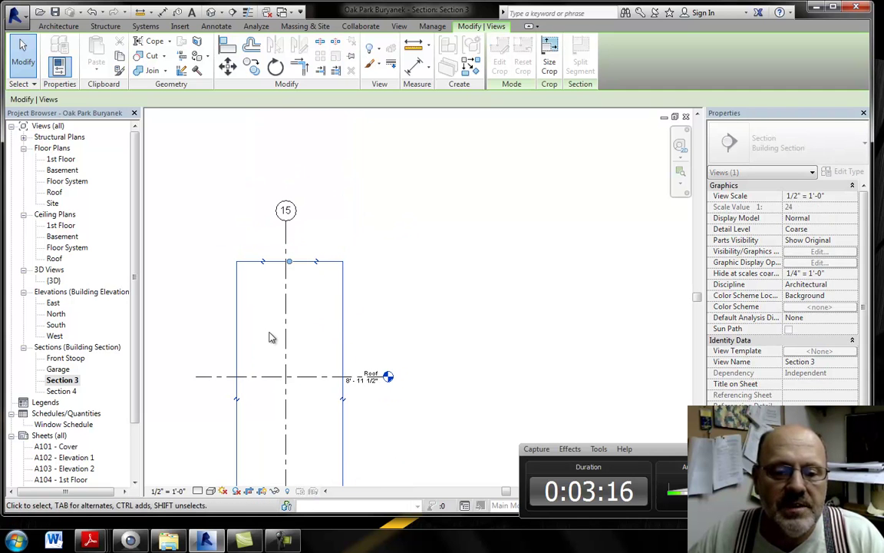
Step: Hide only the grid line 15 element in the Section 3 view
{"action": "scroll", "coordinate": [300, 234], "scroll_direction": "down", "scroll_amount": 5}
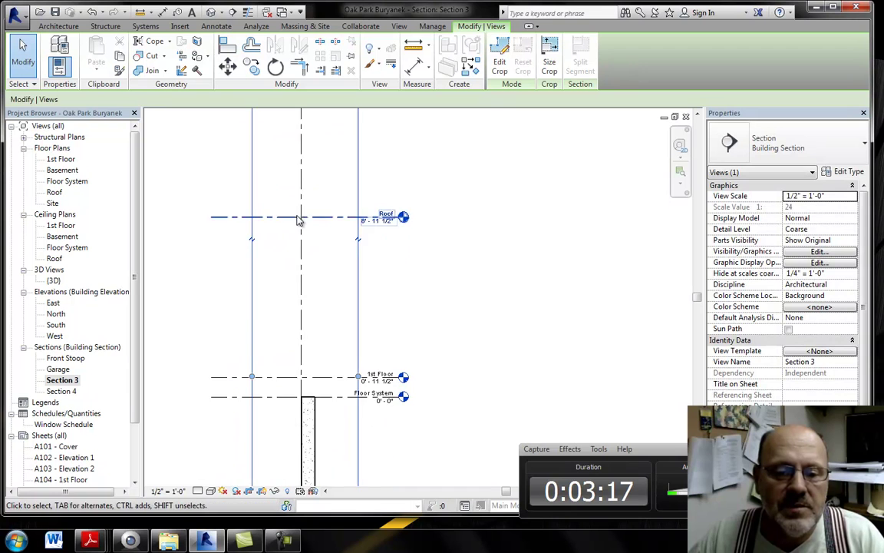
{"action": "middle_click_drag", "start_coordinate": [300, 223], "coordinate": [287, 258]}
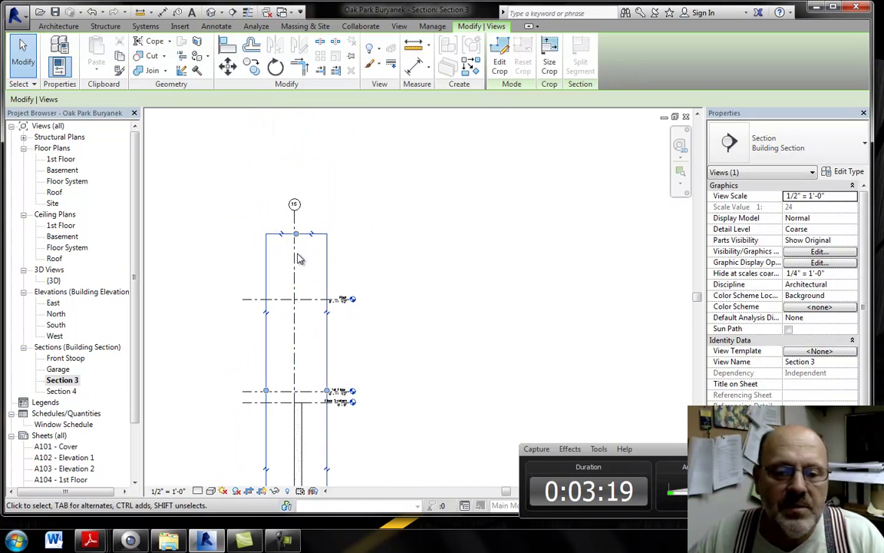
{"action": "right_click", "coordinate": [294, 204]}
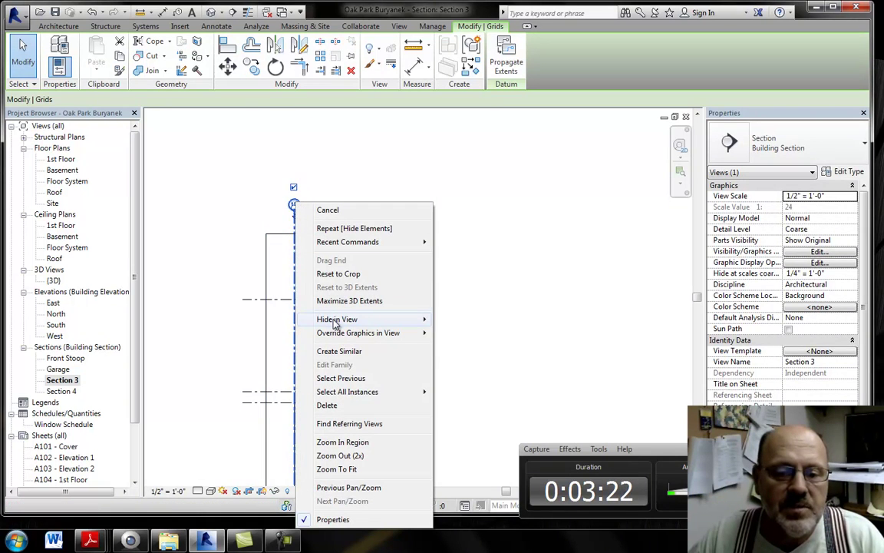
{"action": "mouse_move", "coordinate": [335, 321]}
{"action": "left_click", "coordinate": [461, 317]}
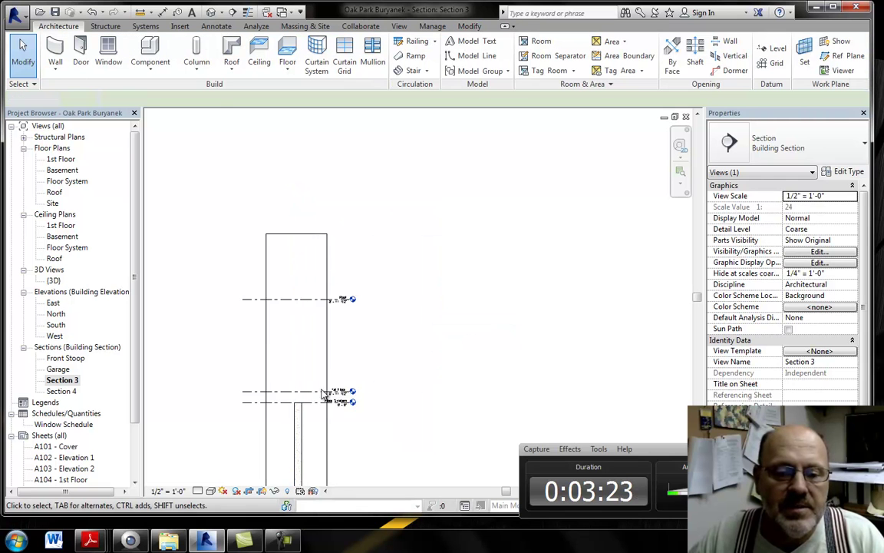
Step: Raise the lower edge of the Section 3 crop region to just below the footing
{"action": "scroll", "coordinate": [323, 394], "scroll_direction": "down", "scroll_amount": 2}
{"action": "middle_click_drag", "start_coordinate": [296, 346], "coordinate": [310, 324]}
{"action": "scroll", "coordinate": [310, 324], "scroll_direction": "up", "scroll_amount": 3}
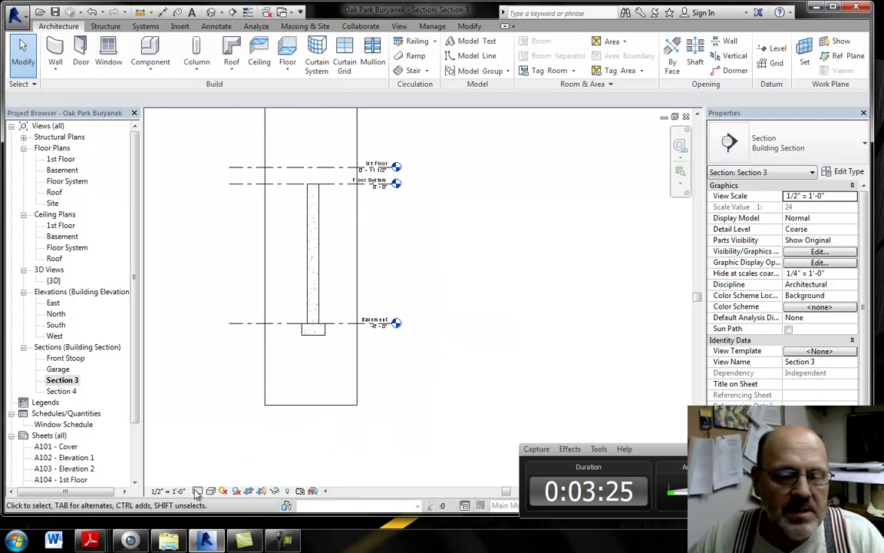
{"action": "scroll", "coordinate": [197, 493], "scroll_direction": "up", "scroll_amount": 1}
{"action": "left_click", "coordinate": [328, 393]}
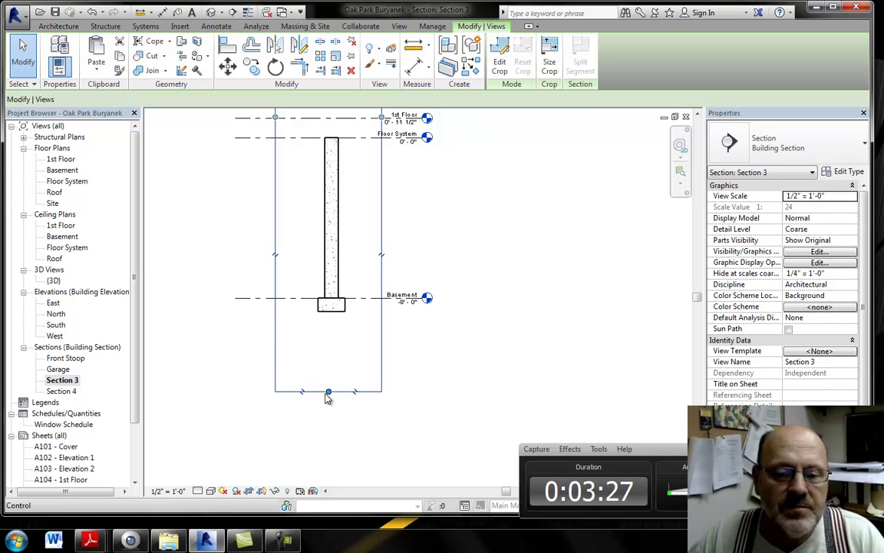
{"action": "left_click_drag", "start_coordinate": [328, 393], "coordinate": [338, 331]}
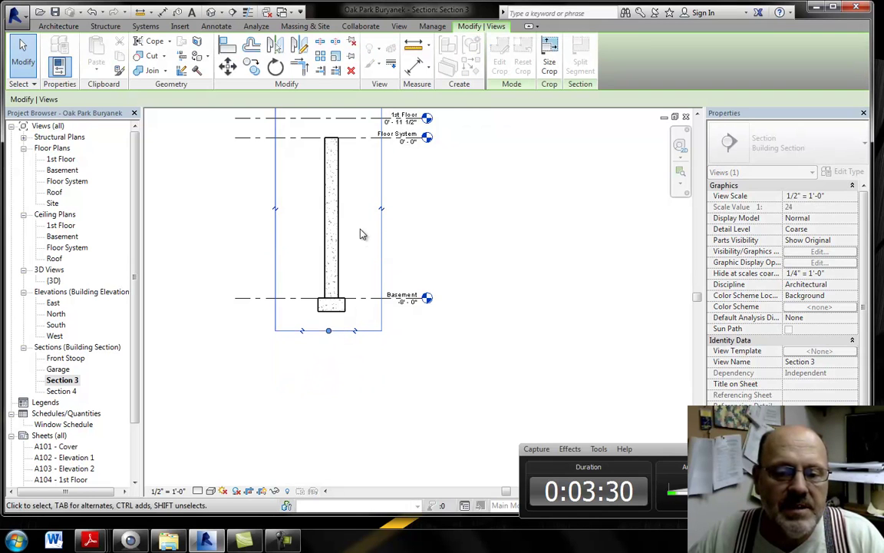
{"action": "scroll", "coordinate": [363, 234], "scroll_direction": "down", "scroll_amount": 1}
{"action": "middle_click_drag", "start_coordinate": [363, 234], "coordinate": [366, 373]}
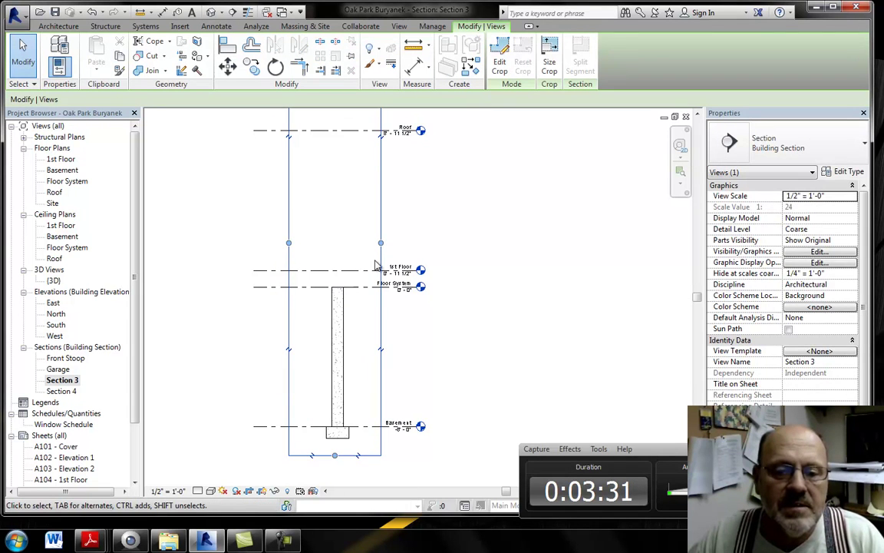
Step: Rename the Section 3 view as Full Wall
{"action": "right_click", "coordinate": [64, 380]}
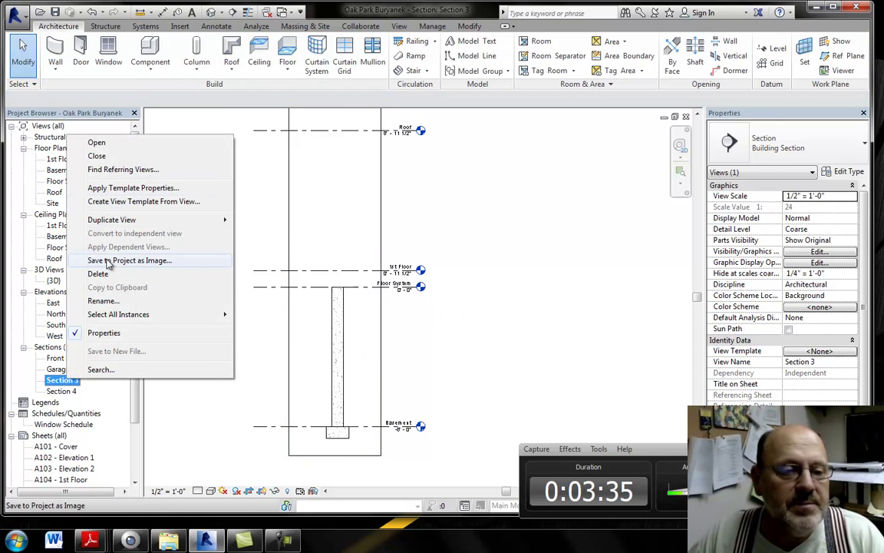
{"action": "left_click", "coordinate": [100, 301]}
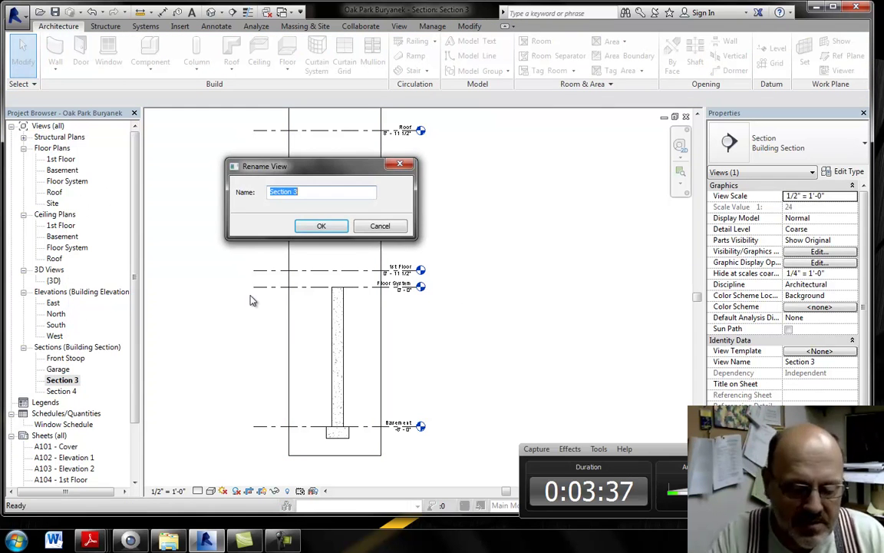
{"action": "type", "text": "Full Wa"}
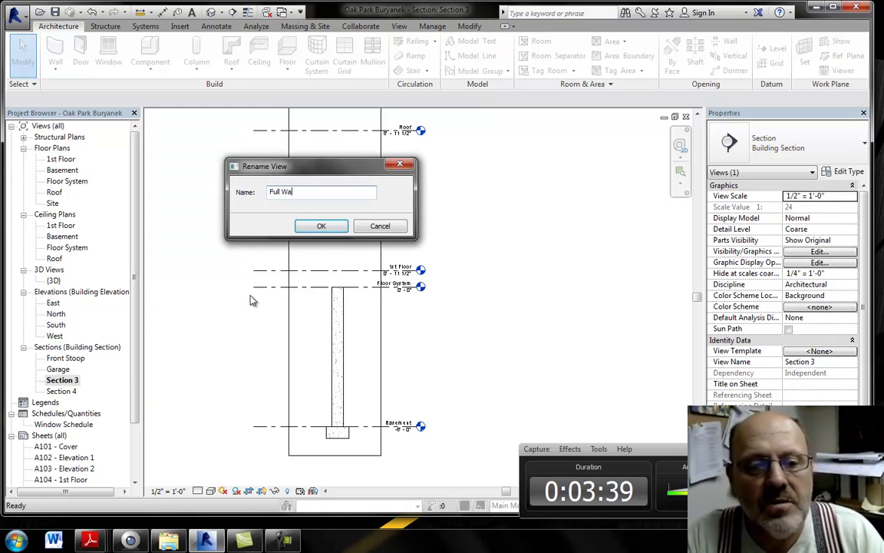
{"action": "type", "text": "ll"}
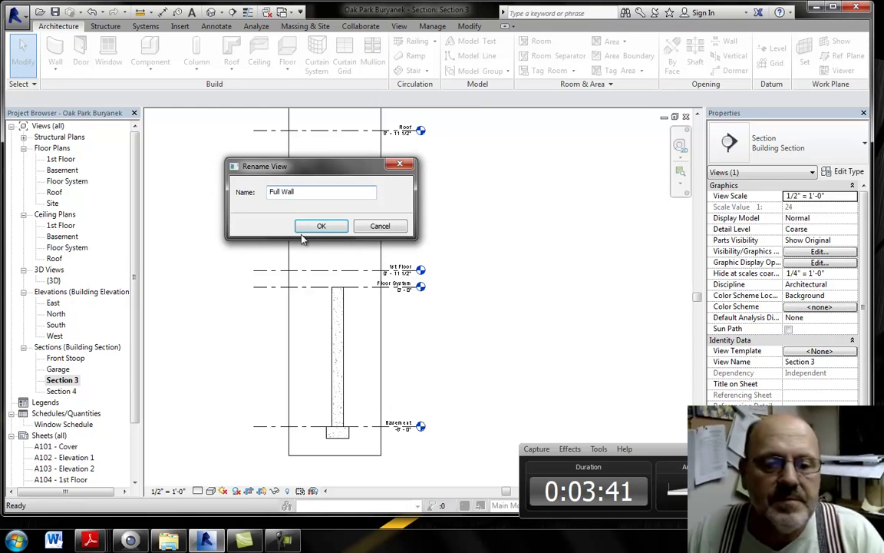
{"action": "left_click", "coordinate": [322, 226]}
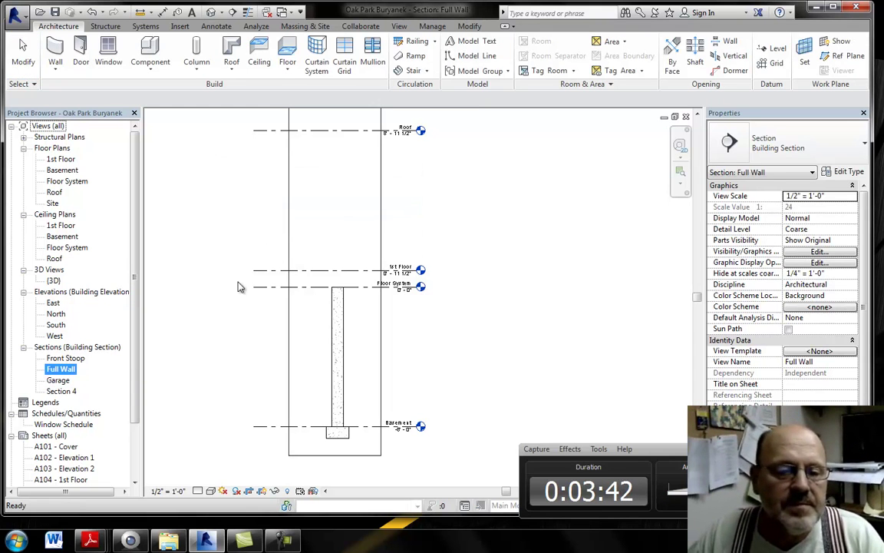
Step: Open the Section 4 view and pull the right, lower and upper crop edges in closer around the column and footing
{"action": "double_click", "coordinate": [61, 391]}
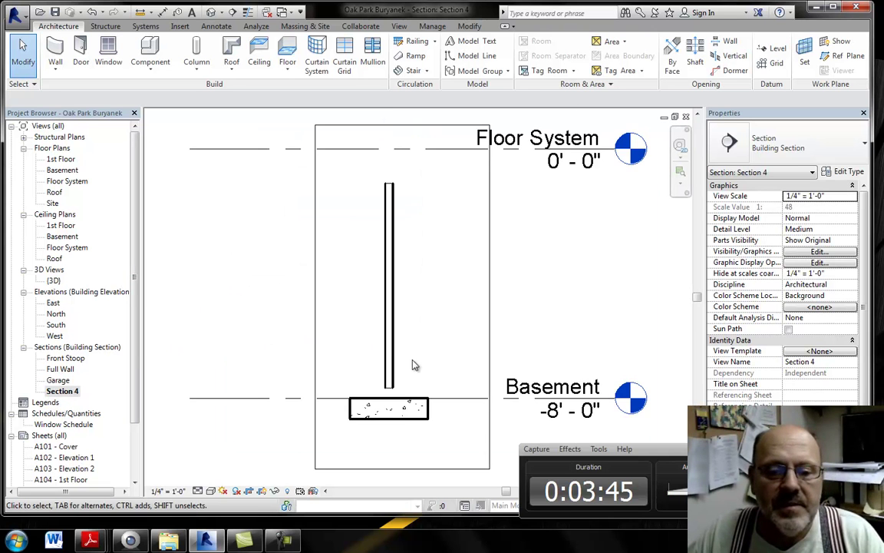
{"action": "middle_click_drag", "start_coordinate": [412, 365], "coordinate": [391, 339]}
{"action": "scroll", "coordinate": [377, 332], "scroll_direction": "down", "scroll_amount": 2}
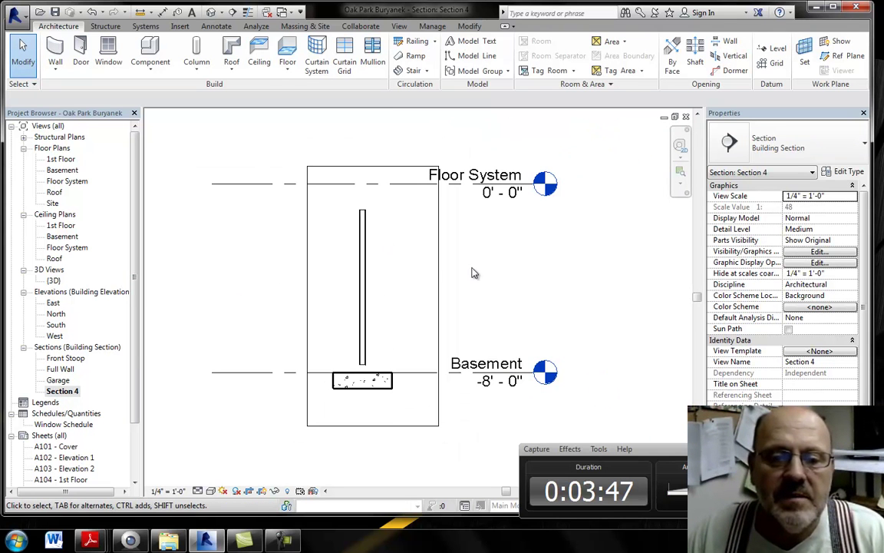
{"action": "left_click", "coordinate": [440, 284]}
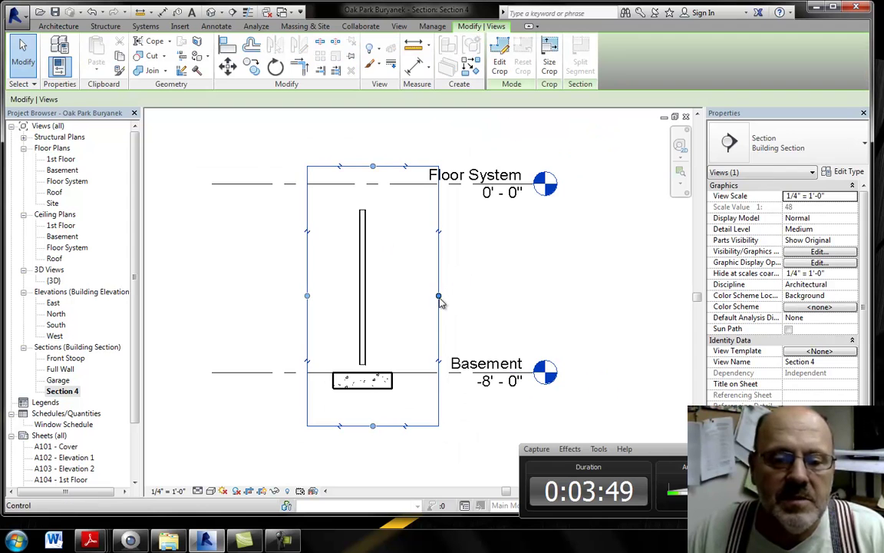
{"action": "left_click_drag", "start_coordinate": [439, 296], "coordinate": [421, 300]}
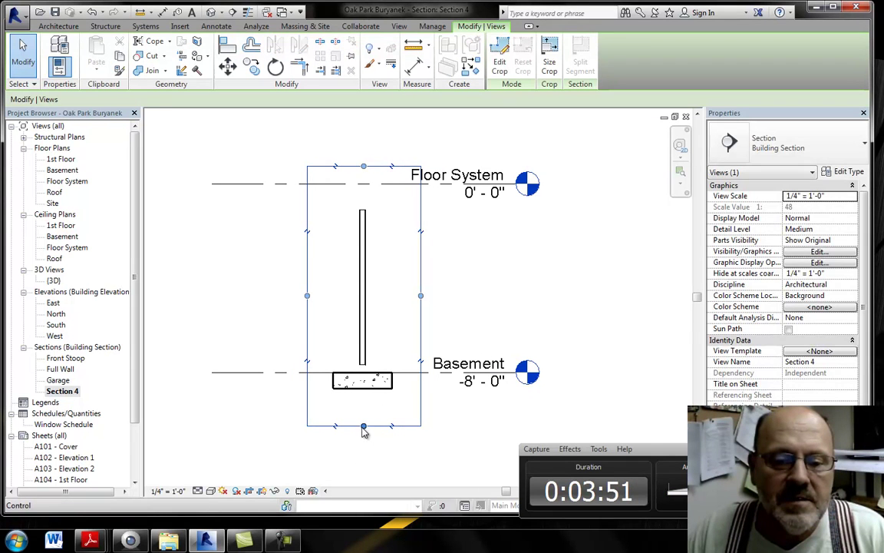
{"action": "left_click_drag", "start_coordinate": [364, 427], "coordinate": [364, 410]}
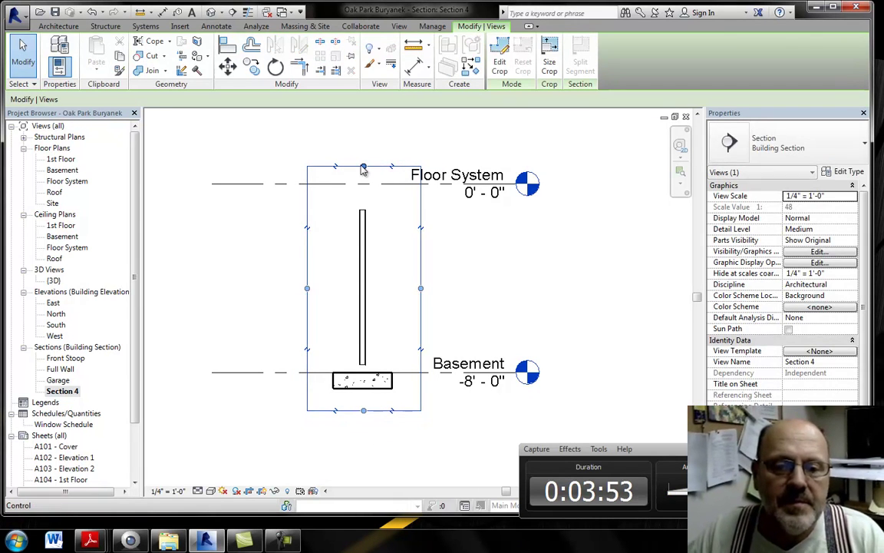
{"action": "left_click_drag", "start_coordinate": [363, 170], "coordinate": [364, 174]}
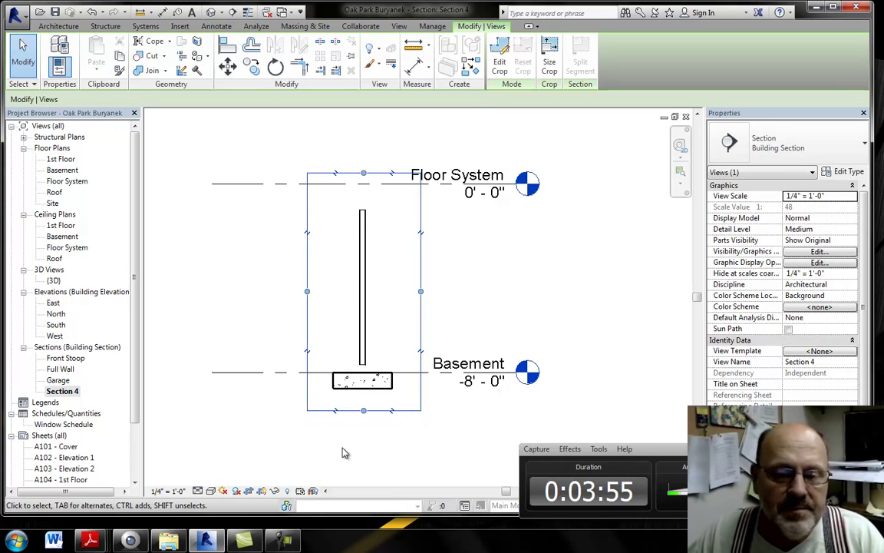
Step: Set the Section 4 view scale to 1/2" = 1'-0"
{"action": "middle_click_drag", "start_coordinate": [344, 453], "coordinate": [342, 452]}
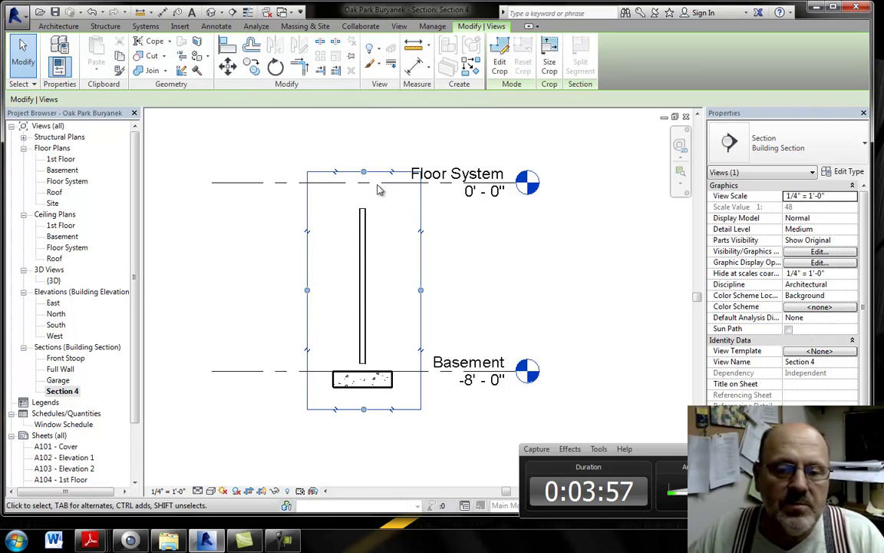
{"action": "middle_click_drag", "start_coordinate": [332, 448], "coordinate": [330, 419]}
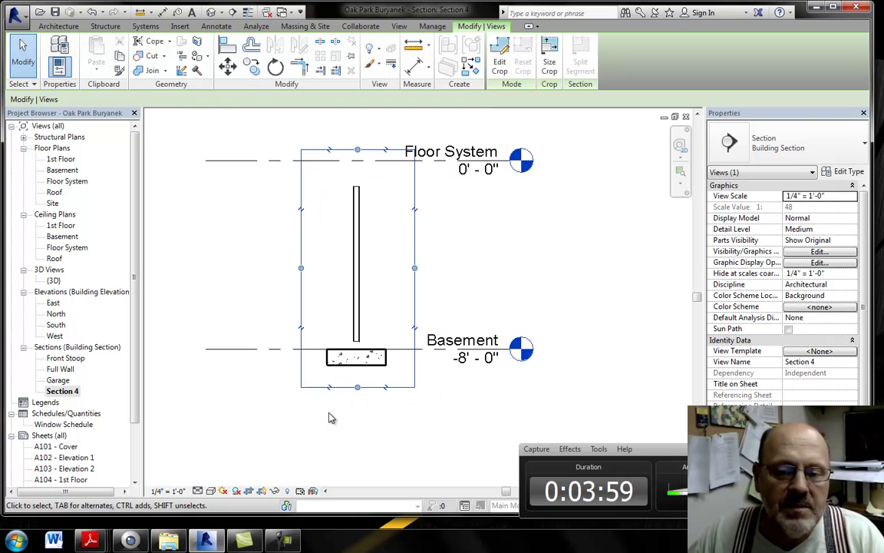
{"action": "left_click", "coordinate": [168, 491]}
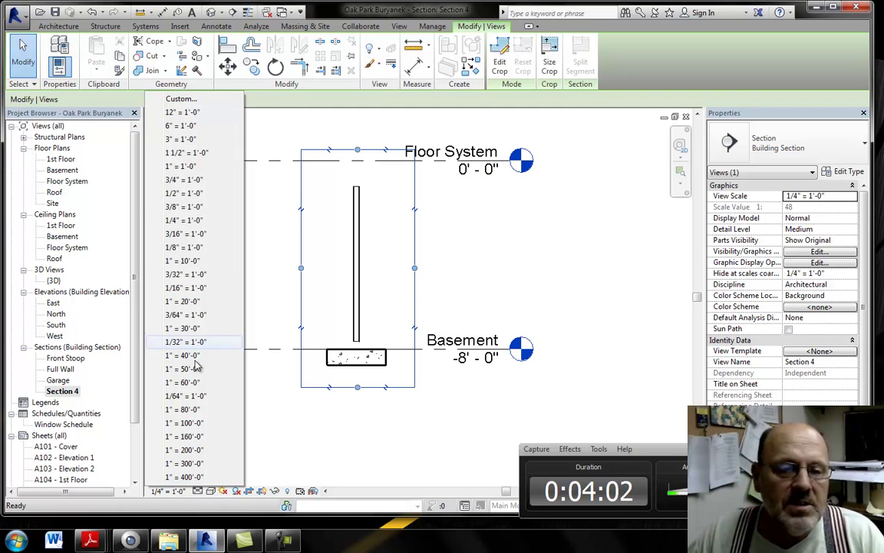
{"action": "left_click", "coordinate": [185, 195]}
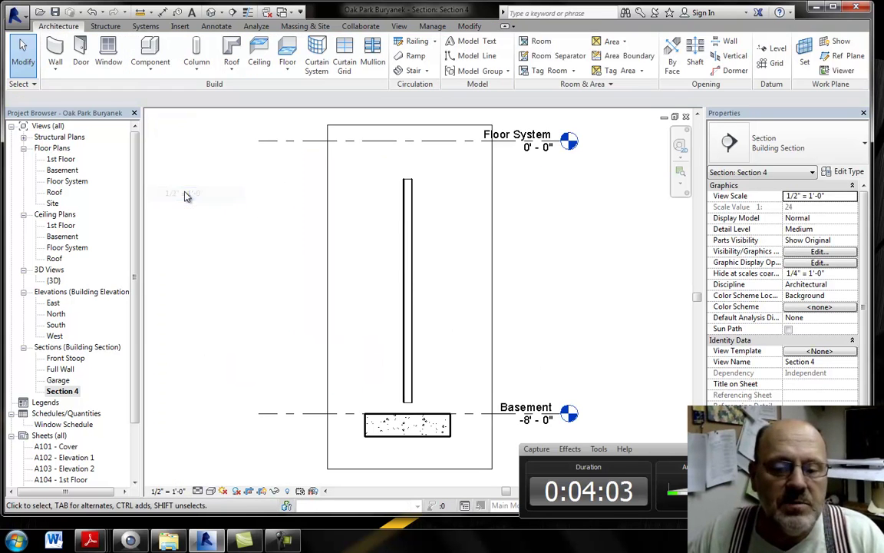
{"action": "middle_click_drag", "start_coordinate": [288, 341], "coordinate": [265, 285]}
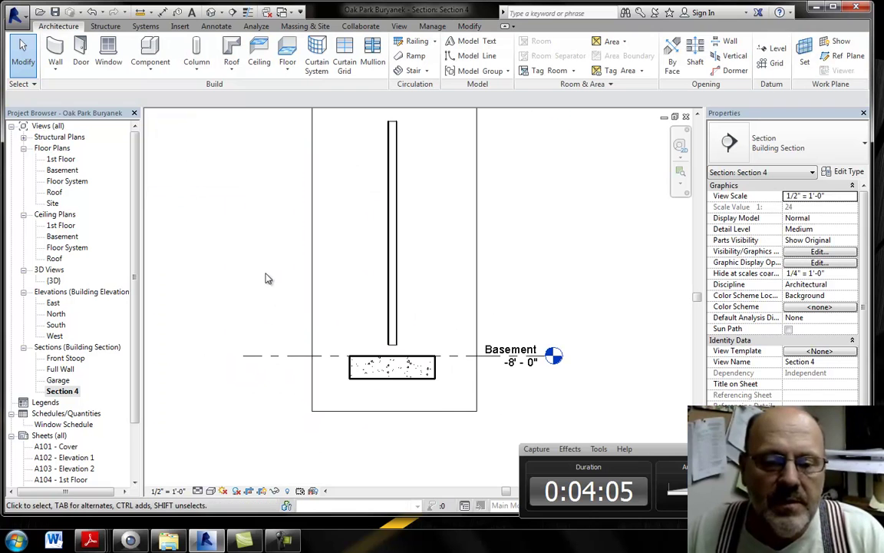
{"action": "scroll", "coordinate": [267, 279], "scroll_direction": "down", "scroll_amount": 1}
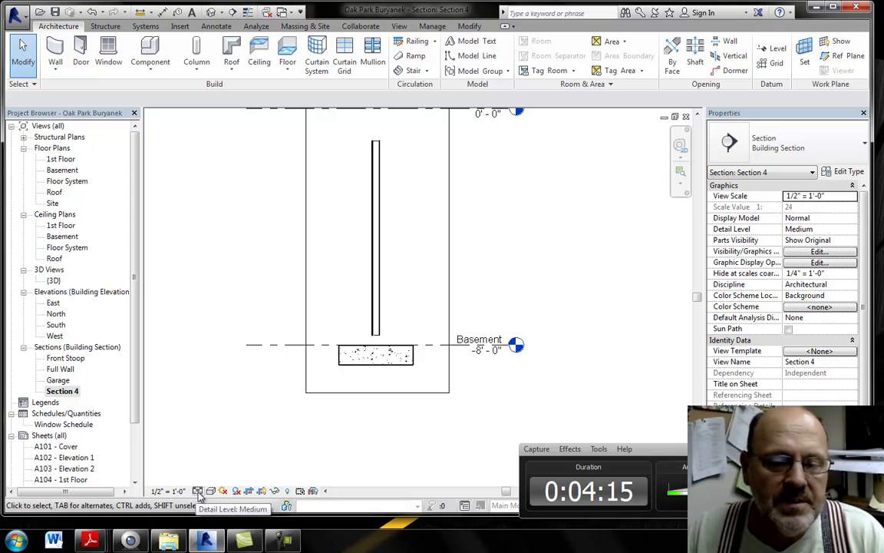
Step: Switch the Section 4 detail level to Coarse and back to Medium to compare how the column is displayed
{"action": "left_click", "coordinate": [198, 492]}
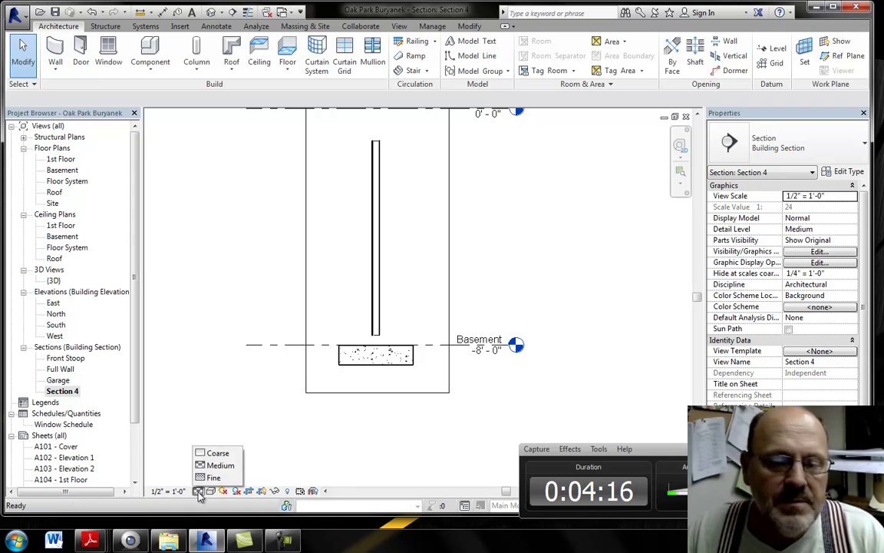
{"action": "left_click", "coordinate": [217, 454]}
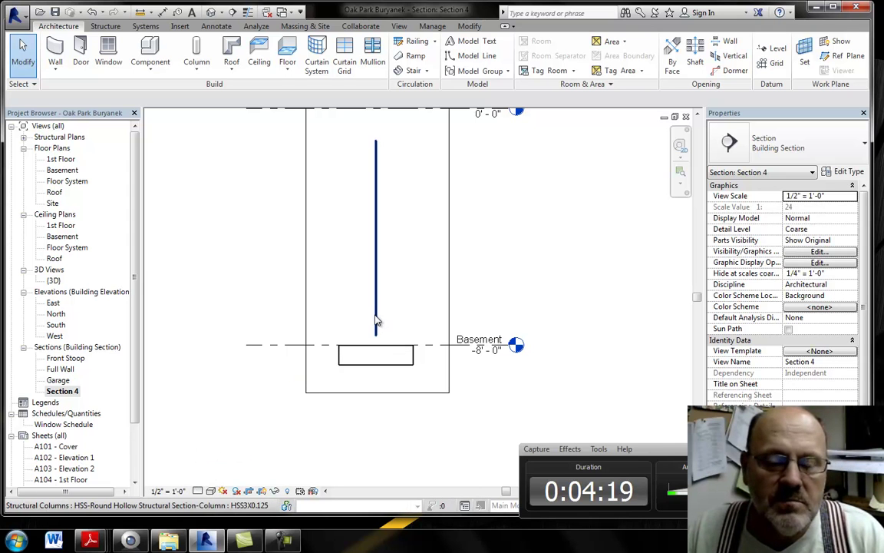
{"action": "left_click", "coordinate": [201, 491]}
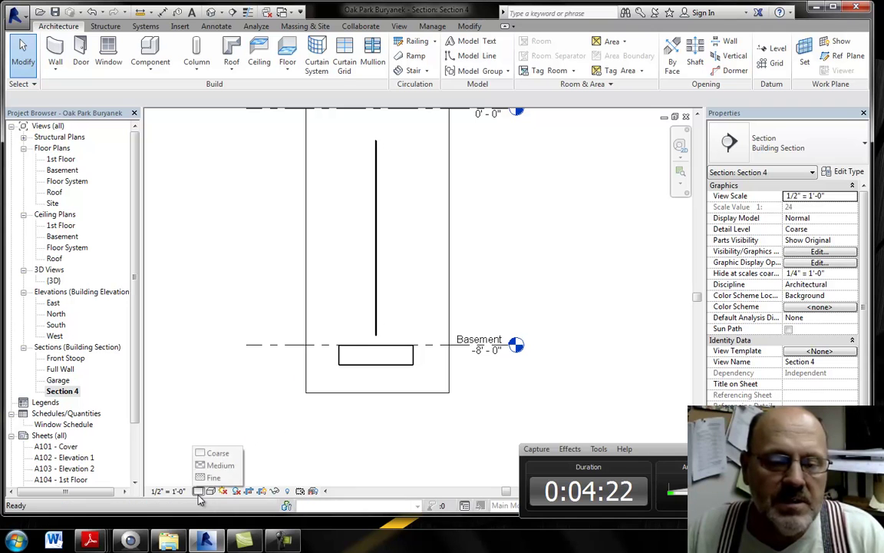
{"action": "left_click", "coordinate": [217, 466]}
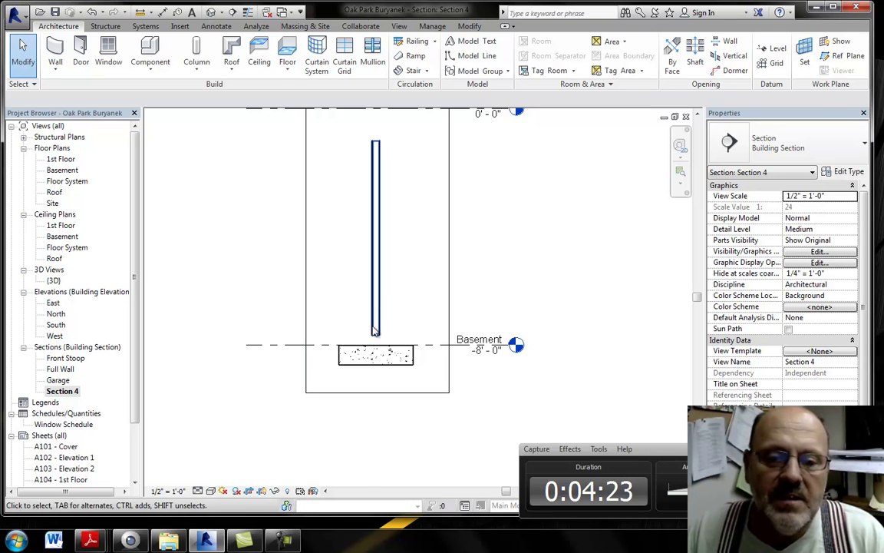
{"action": "scroll", "coordinate": [345, 158], "scroll_direction": "up", "scroll_amount": 3}
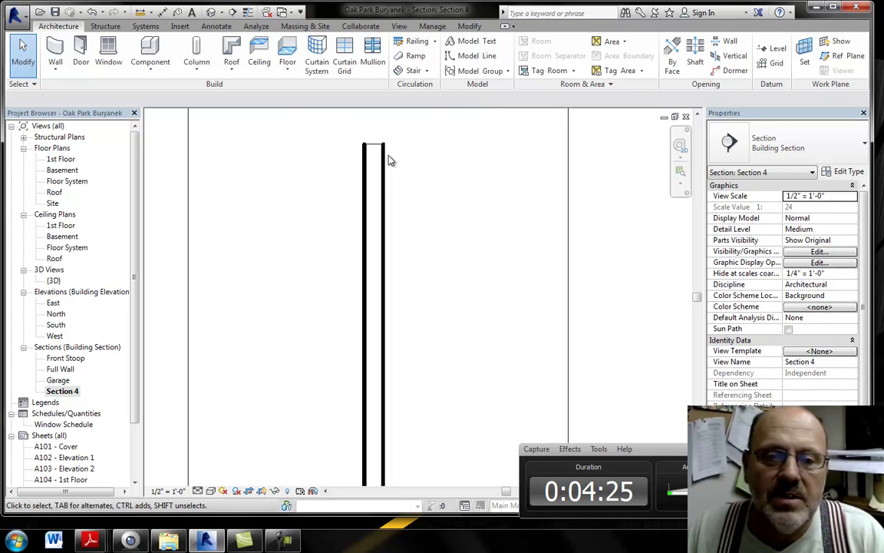
{"action": "scroll", "coordinate": [388, 163], "scroll_direction": "down", "scroll_amount": 5}
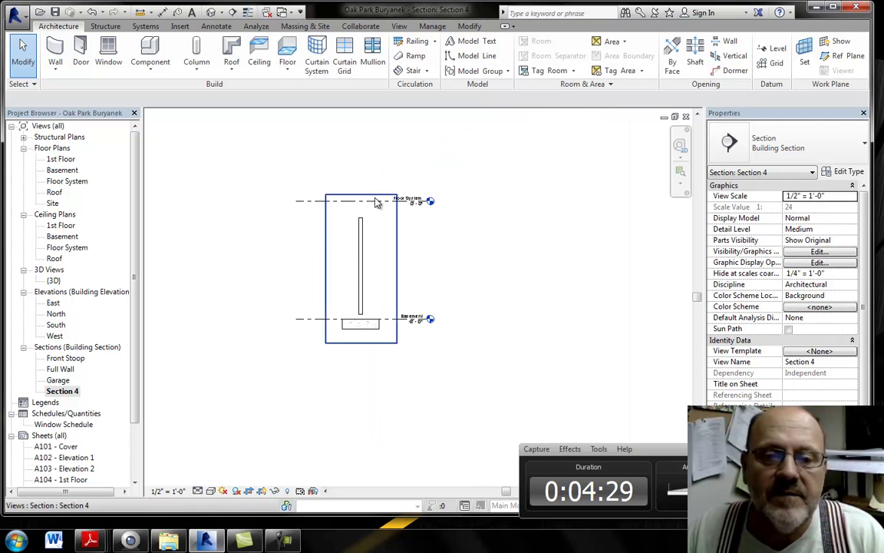
Step: Raise the upper edge of the Section 4 crop region slightly further above the Floor System level
{"action": "scroll", "coordinate": [367, 198], "scroll_direction": "up", "scroll_amount": 3}
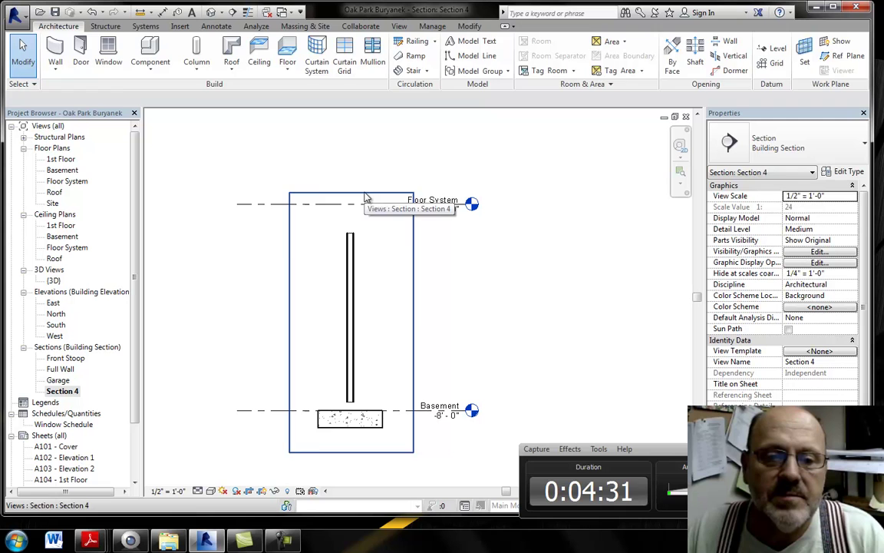
{"action": "left_click", "coordinate": [355, 192]}
{"action": "mouse_move", "coordinate": [355, 192]}
{"action": "left_mouse_down"}
{"action": "mouse_move", "coordinate": [356, 164]}
{"action": "mouse_move", "coordinate": [353, 189]}
{"action": "mouse_move", "coordinate": [338, 191]}
{"action": "left_mouse_up"}
{"action": "left_click", "coordinate": [248, 363]}
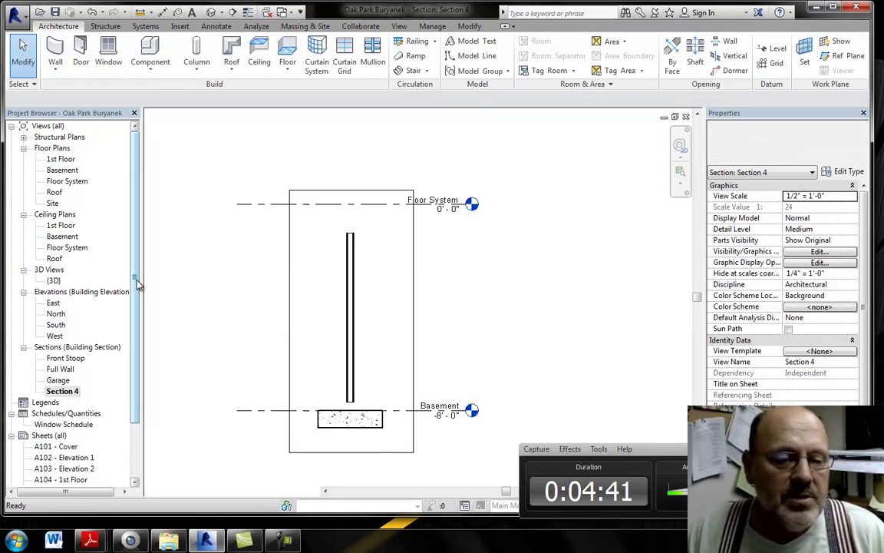
Step: Place the Basement floor plan on sheet A105 - Basement and lower it so the house fits below the sheet's upper border
{"action": "left_click_drag", "start_coordinate": [136, 282], "coordinate": [138, 332]}
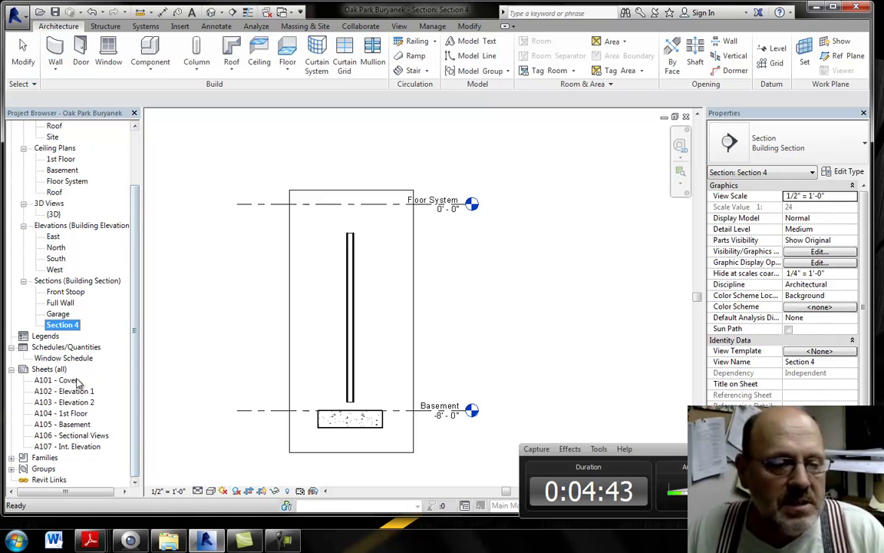
{"action": "double_click", "coordinate": [64, 425]}
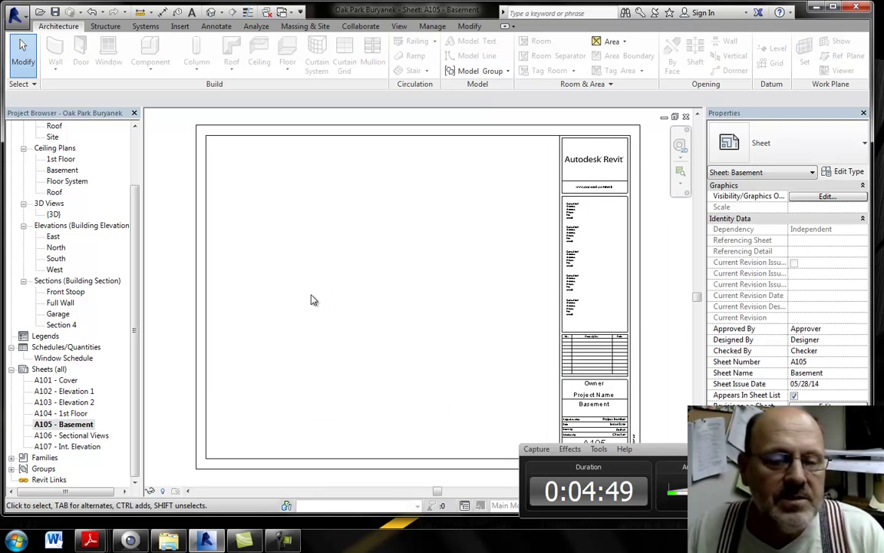
{"action": "scroll", "coordinate": [122, 267], "scroll_direction": "up", "scroll_amount": 2}
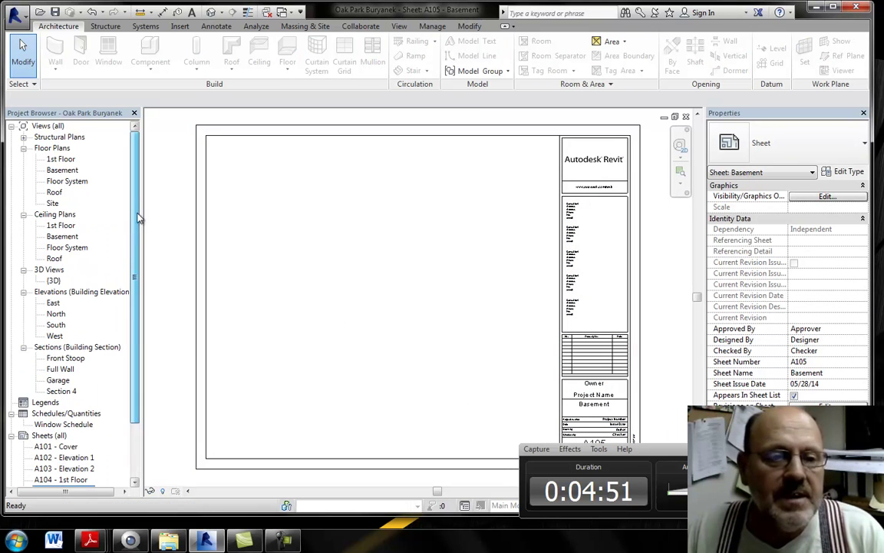
{"action": "left_click", "coordinate": [64, 170]}
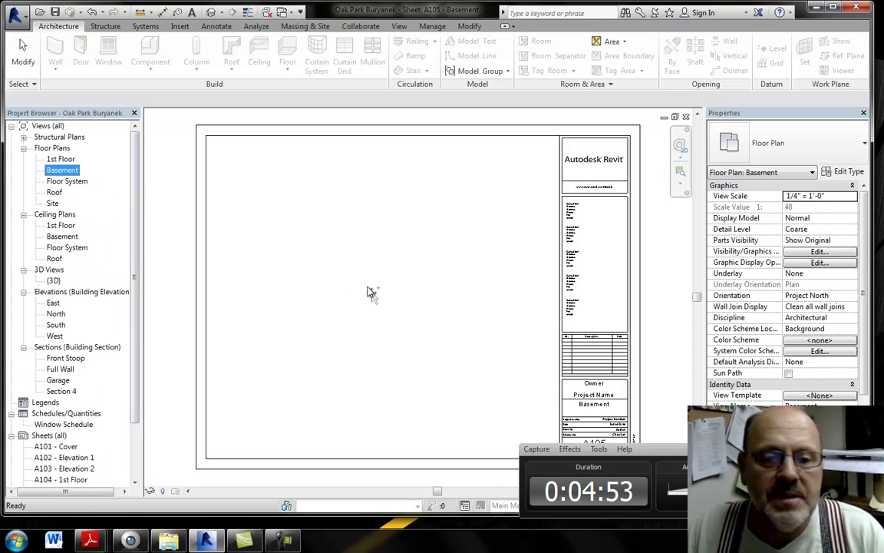
{"action": "left_click_drag", "start_coordinate": [391, 300], "coordinate": [380, 298]}
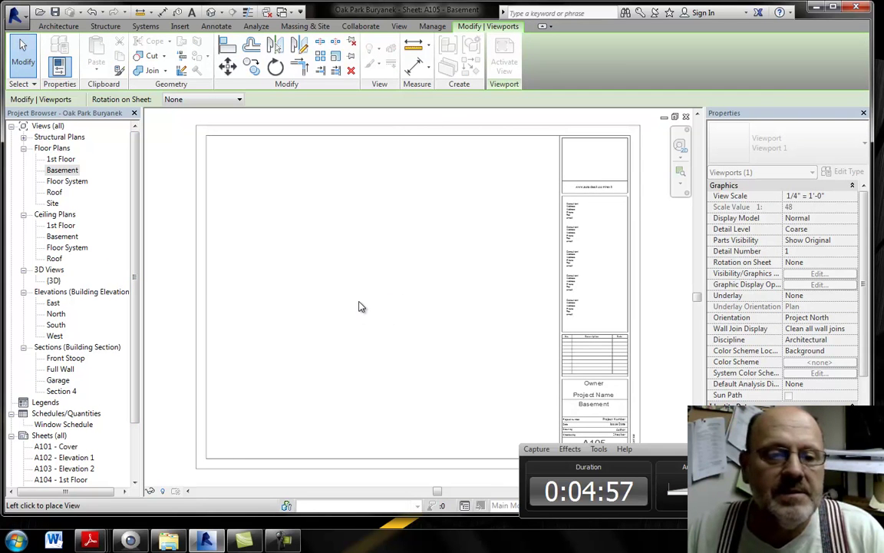
{"action": "left_click", "coordinate": [362, 303]}
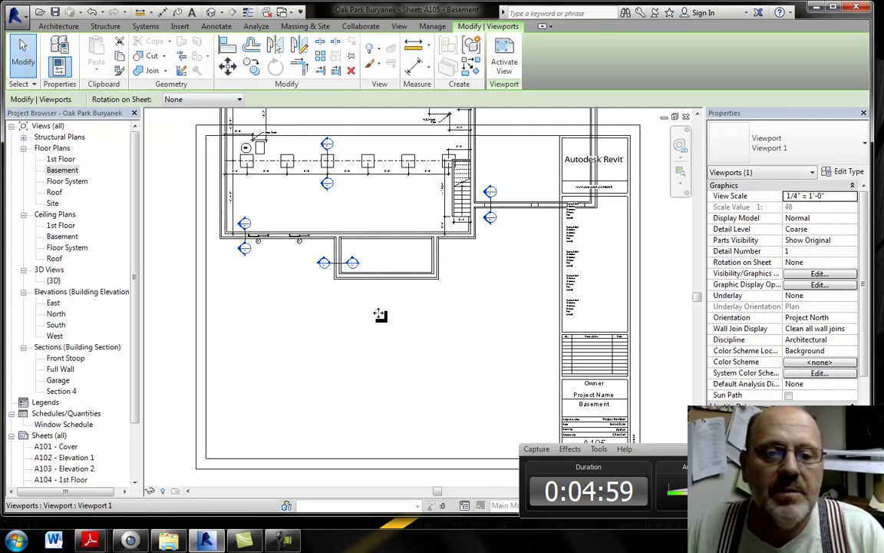
{"action": "scroll", "coordinate": [381, 315], "scroll_direction": "down", "scroll_amount": 2}
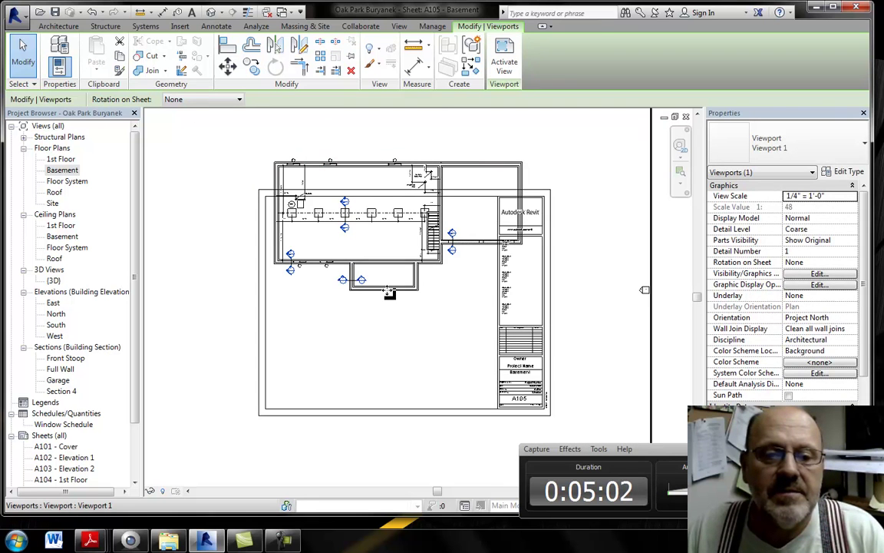
{"action": "left_click_drag", "start_coordinate": [389, 294], "coordinate": [381, 346]}
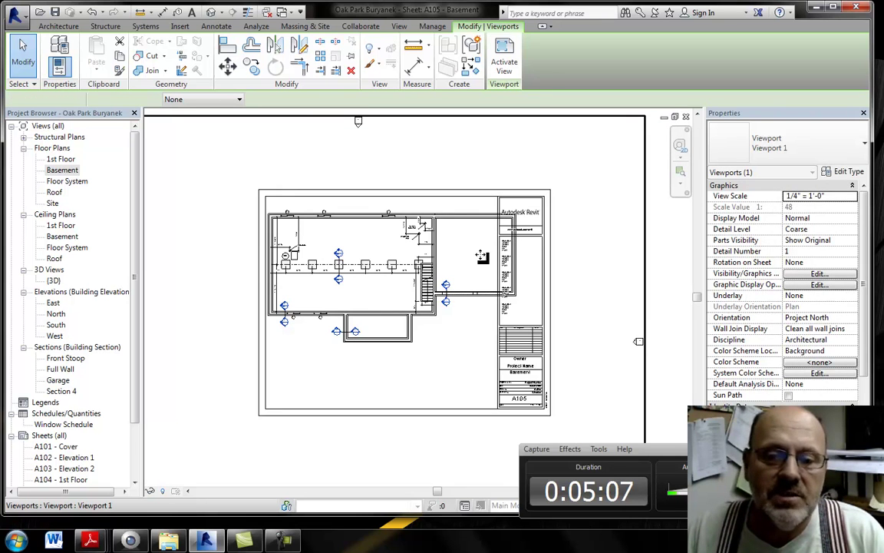
Step: Open the Basement floor plan and move the north and east elevation markers closer to the building
{"action": "double_click", "coordinate": [68, 170]}
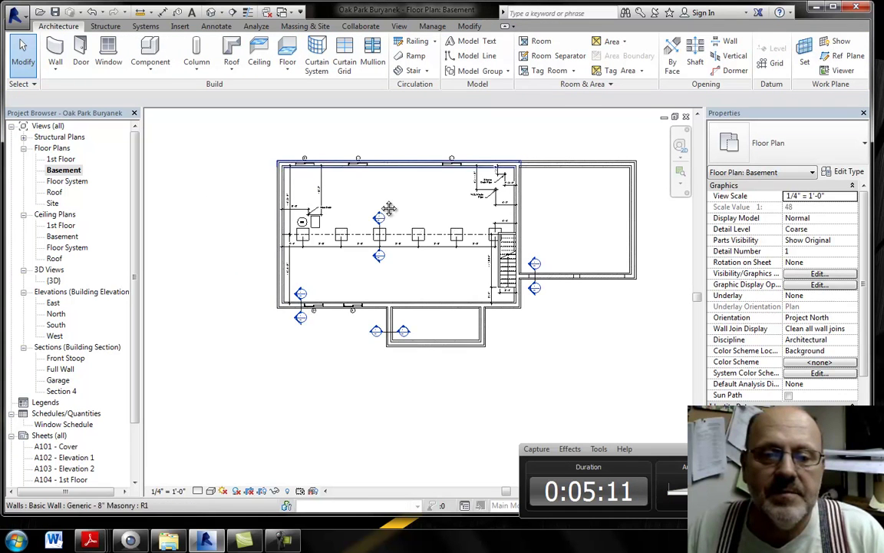
{"action": "left_click_drag", "start_coordinate": [318, 171], "coordinate": [379, 247]}
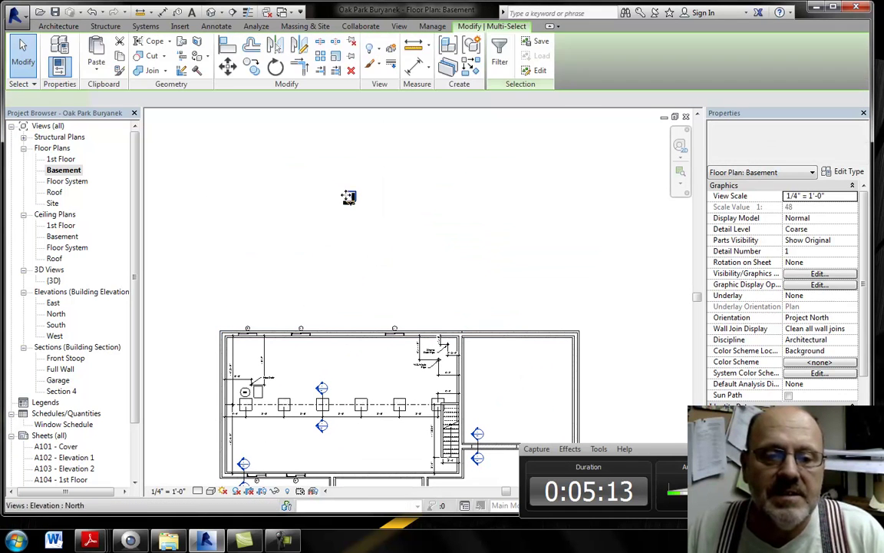
{"action": "left_click_drag", "start_coordinate": [356, 211], "coordinate": [359, 283]}
{"action": "middle_click_drag", "start_coordinate": [529, 307], "coordinate": [532, 227]}
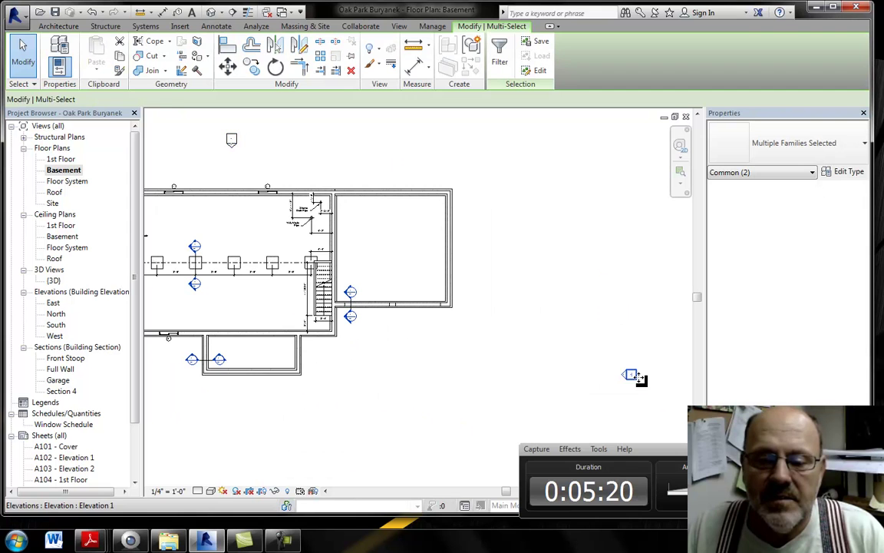
{"action": "mouse_move", "coordinate": [631, 376]}
{"action": "left_mouse_down"}
{"action": "mouse_move", "coordinate": [596, 300]}
{"action": "mouse_move", "coordinate": [574, 282]}
{"action": "mouse_move", "coordinate": [534, 277]}
{"action": "left_mouse_up"}
Step: Move the south elevation marker up to just below the front stoop foundation in the Basement plan
{"action": "middle_click_drag", "start_coordinate": [294, 429], "coordinate": [482, 300]}
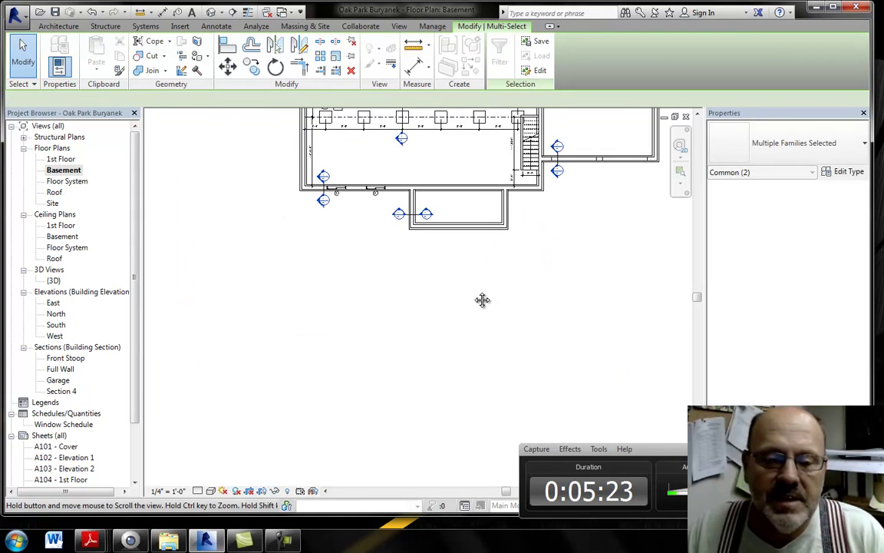
{"action": "middle_click_drag", "start_coordinate": [455, 390], "coordinate": [371, 351]}
{"action": "mouse_move", "coordinate": [347, 430]}
{"action": "left_mouse_down"}
{"action": "mouse_move", "coordinate": [417, 481]}
{"action": "mouse_move", "coordinate": [394, 162]}
{"action": "left_mouse_up"}
{"action": "mouse_move", "coordinate": [468, 196]}
{"action": "middle_mouse_down"}
{"action": "mouse_move", "coordinate": [460, 355]}
{"action": "mouse_move", "coordinate": [389, 371]}
{"action": "middle_mouse_up"}
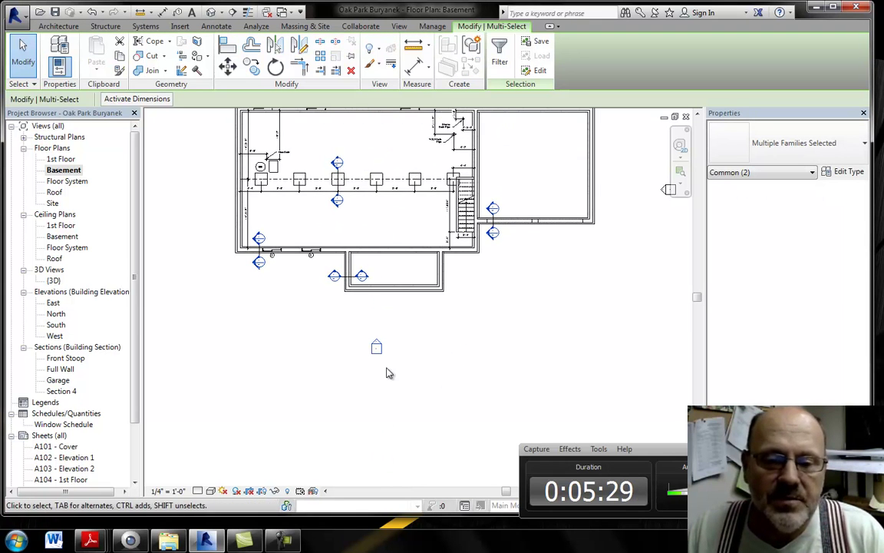
{"action": "left_click_drag", "start_coordinate": [380, 349], "coordinate": [390, 346]}
Step: Move the west elevation marker closer to the building's west wall in the Basement plan
{"action": "middle_click_drag", "start_coordinate": [244, 345], "coordinate": [405, 424]}
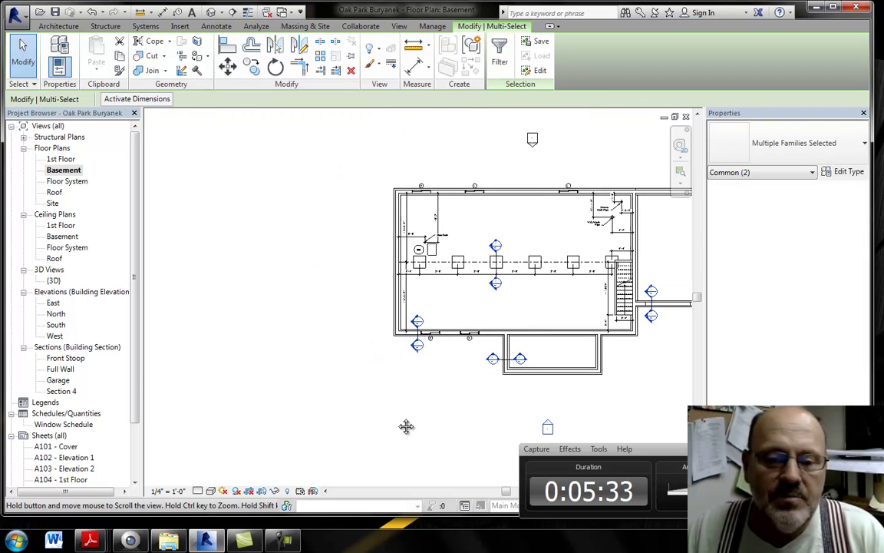
{"action": "middle_click_drag", "start_coordinate": [307, 332], "coordinate": [443, 325]}
{"action": "left_click_drag", "start_coordinate": [260, 349], "coordinate": [330, 418]}
{"action": "mouse_move", "coordinate": [284, 373]}
{"action": "left_mouse_down"}
{"action": "mouse_move", "coordinate": [436, 273]}
{"action": "mouse_move", "coordinate": [476, 276]}
{"action": "left_mouse_up"}
{"action": "middle_click_drag", "start_coordinate": [517, 331], "coordinate": [307, 315]}
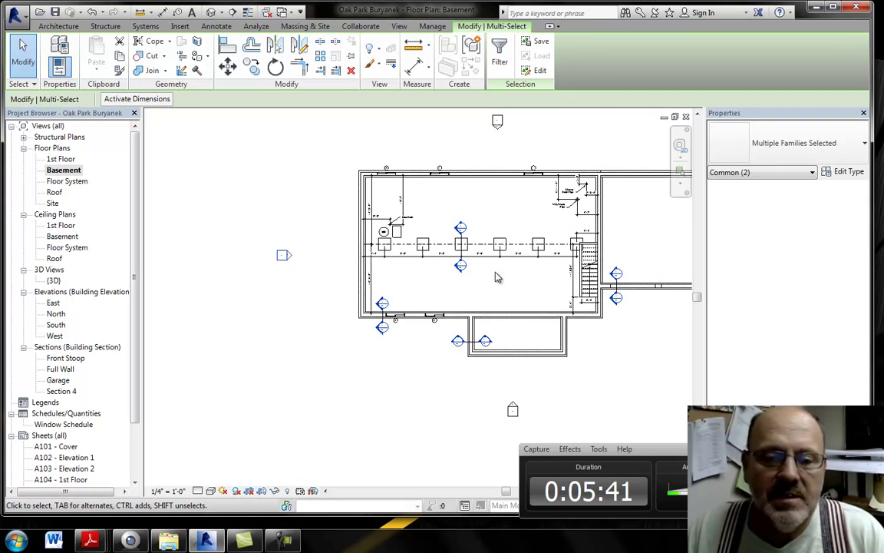
Step: Switch the title block of sheet A105 - Basement to D 22 x 34 Horizontal and move the basement plan inside the larger border
{"action": "middle_click_drag", "start_coordinate": [497, 276], "coordinate": [437, 272]}
{"action": "key", "text": "Escape"}
{"action": "left_click_drag", "start_coordinate": [135, 375], "coordinate": [139, 449]}
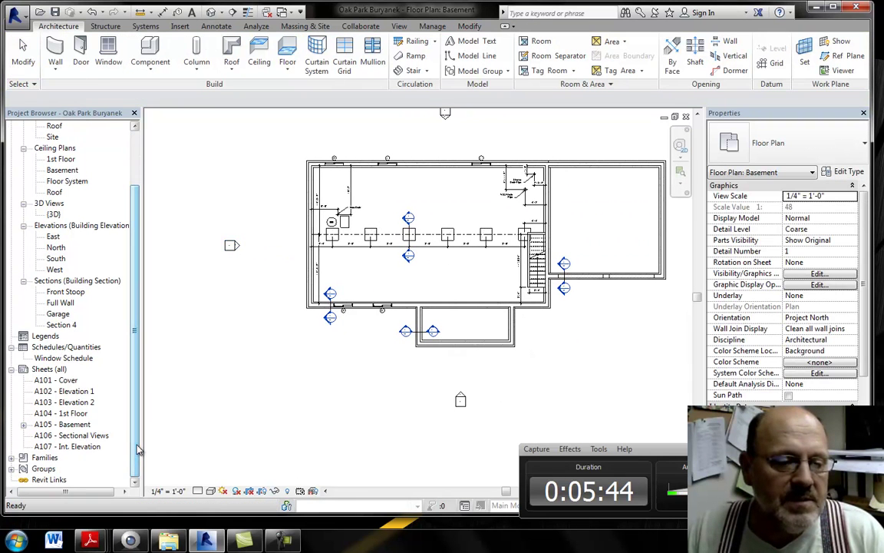
{"action": "double_click", "coordinate": [73, 427]}
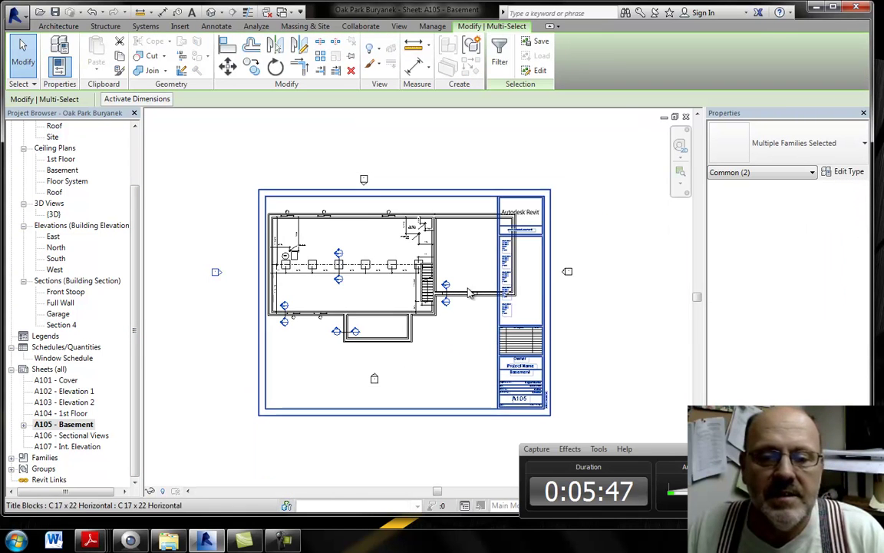
{"action": "left_click", "coordinate": [475, 191]}
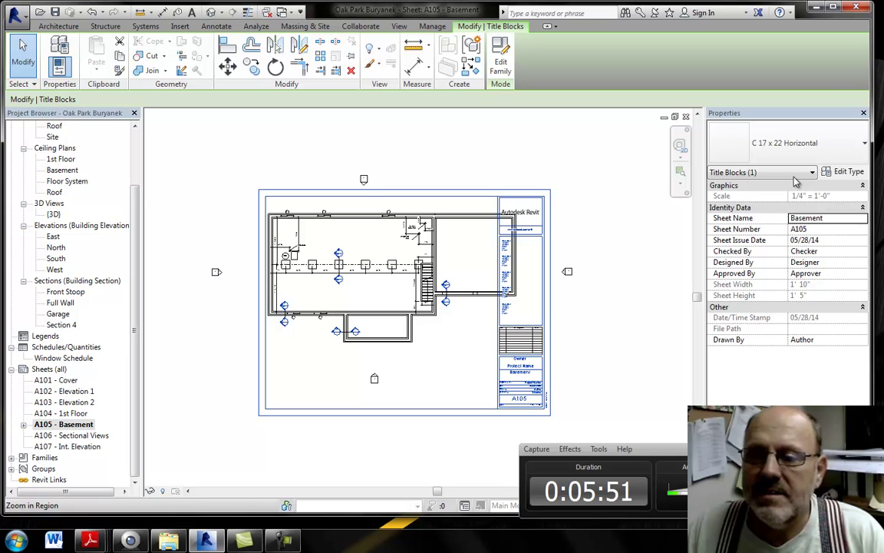
{"action": "left_click", "coordinate": [858, 158]}
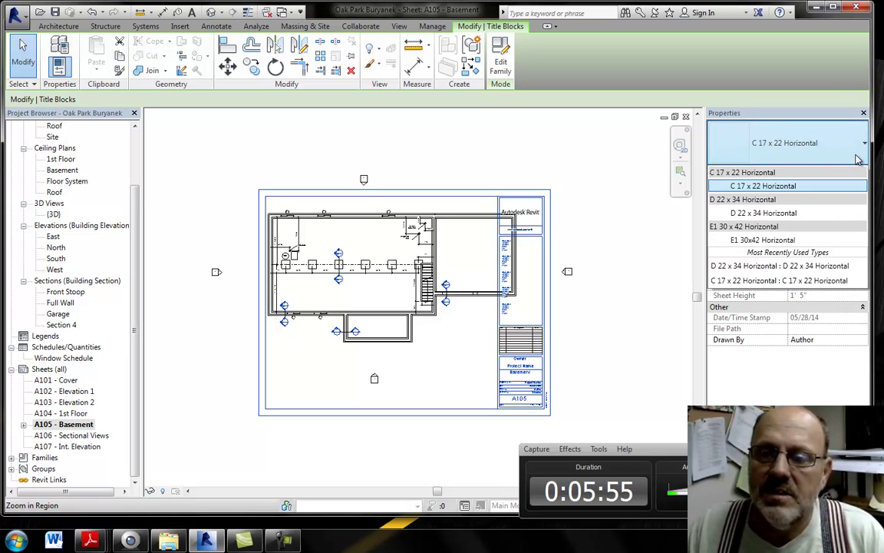
{"action": "left_click", "coordinate": [783, 219]}
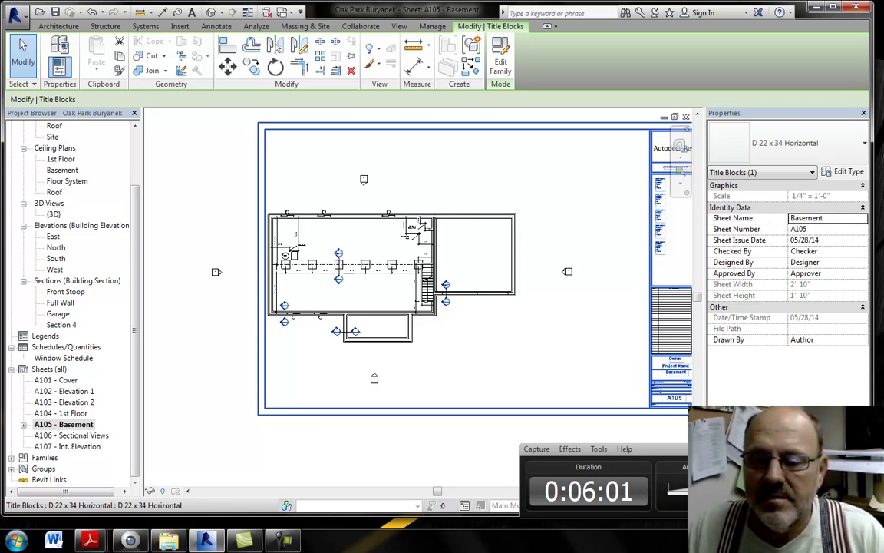
{"action": "left_click_drag", "start_coordinate": [354, 292], "coordinate": [421, 253]}
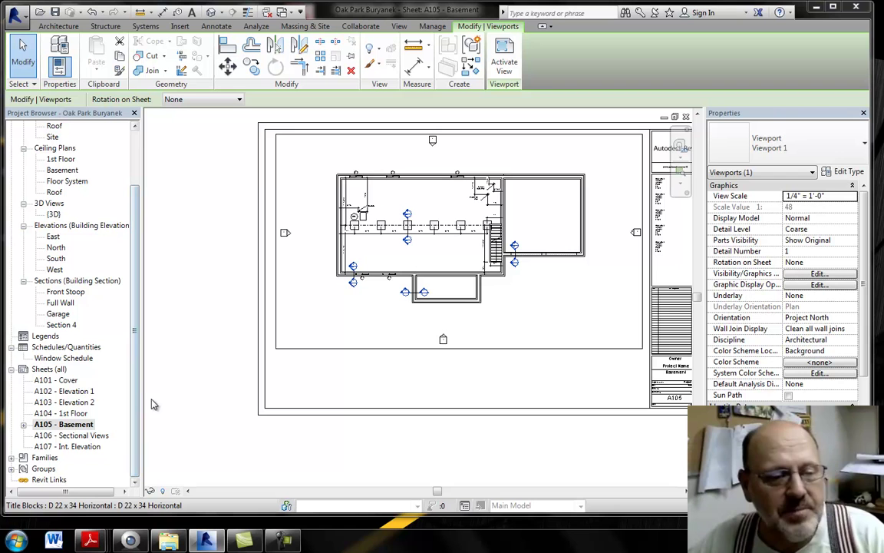
Step: Open sheet A106 - Sectional Views and change its title block to D 22 x 34 Horizontal
{"action": "double_click", "coordinate": [77, 435]}
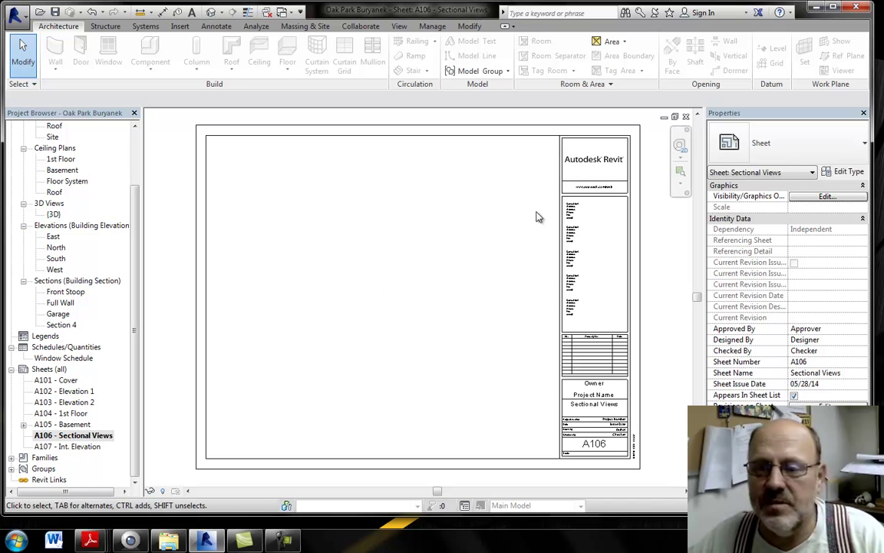
{"action": "left_click", "coordinate": [857, 153]}
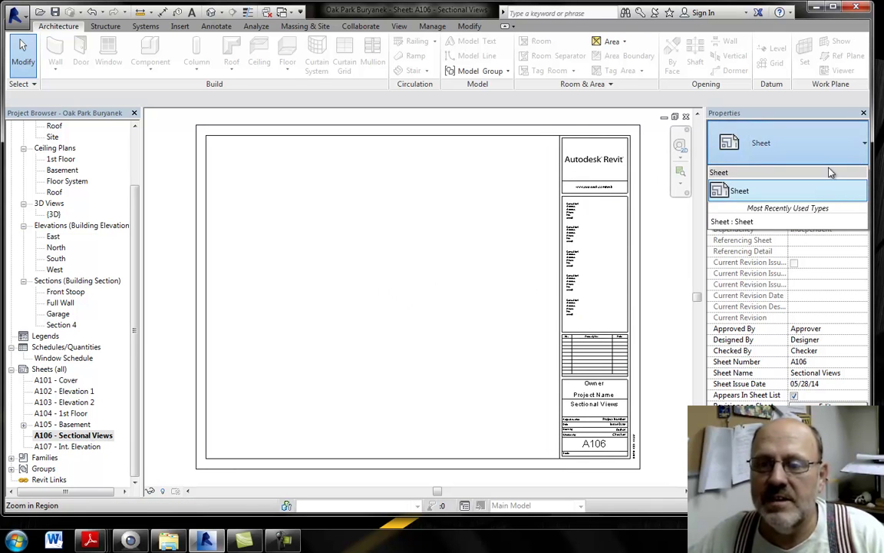
{"action": "left_click", "coordinate": [601, 188]}
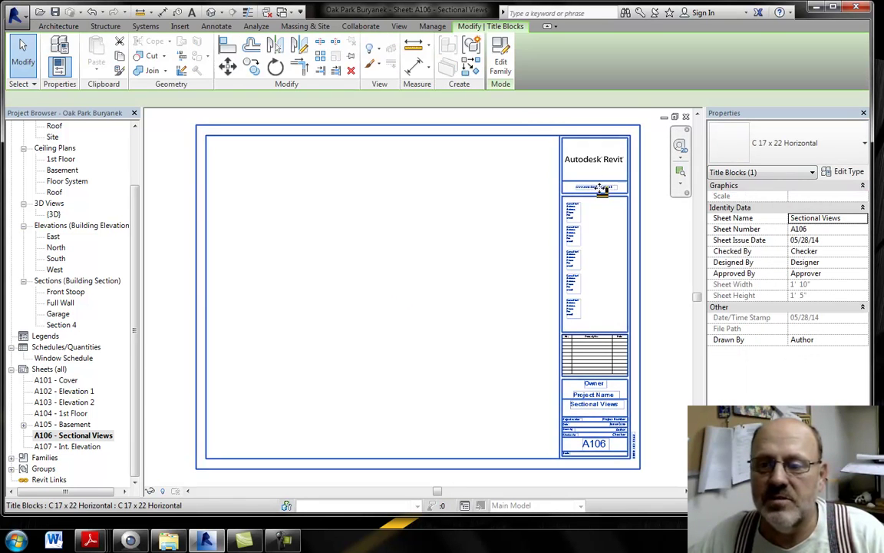
{"action": "left_click", "coordinate": [838, 150]}
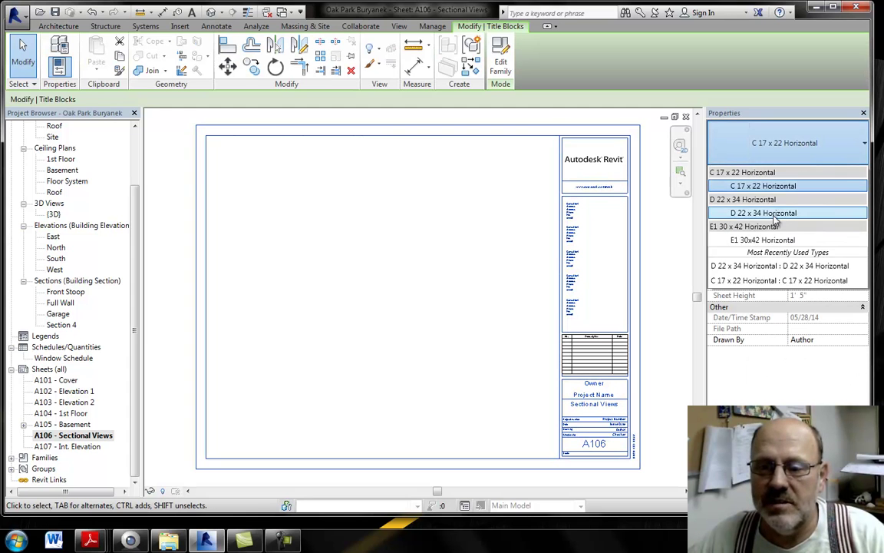
{"action": "left_click", "coordinate": [776, 218]}
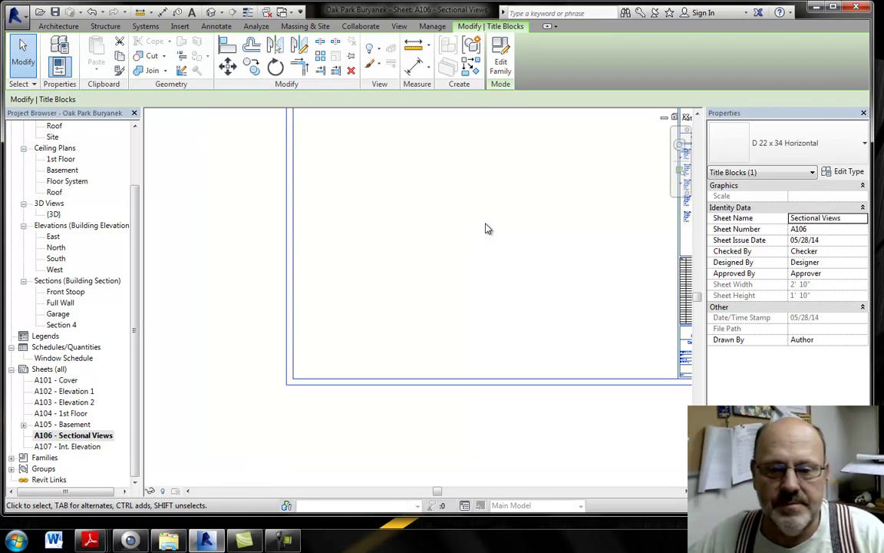
Step: Place the Front Stoop section in the upper-left area of sheet A106 and the Garage section close below it
{"action": "scroll", "coordinate": [486, 228], "scroll_direction": "down", "scroll_amount": 3}
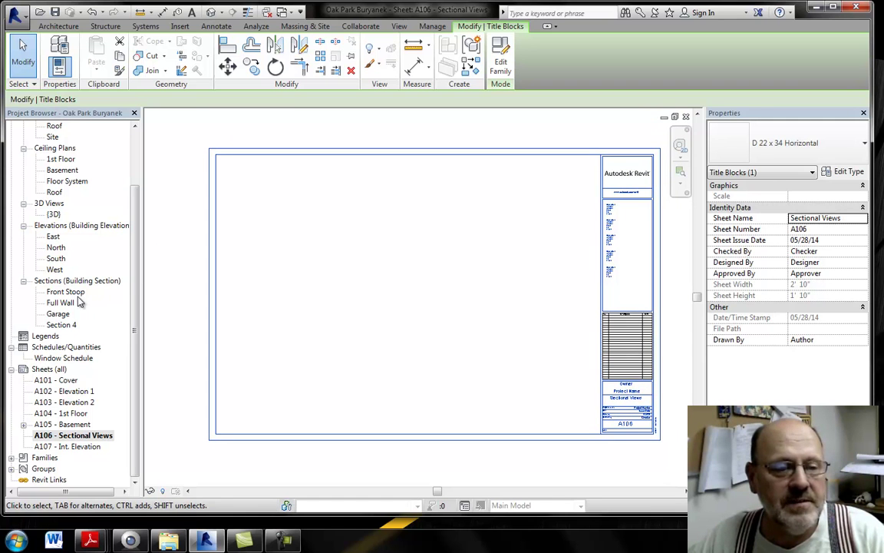
{"action": "left_click_drag", "start_coordinate": [66, 293], "coordinate": [277, 217]}
{"action": "left_click", "coordinate": [279, 219]}
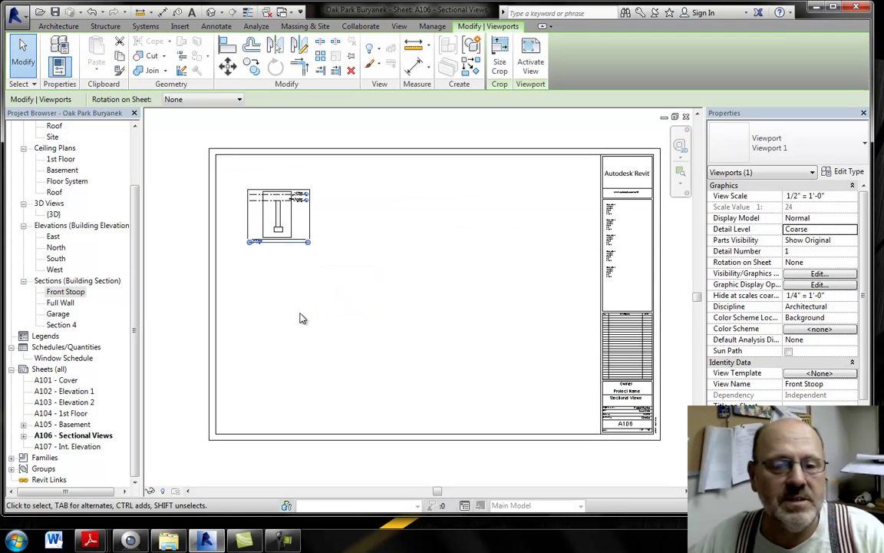
{"action": "left_click", "coordinate": [57, 314]}
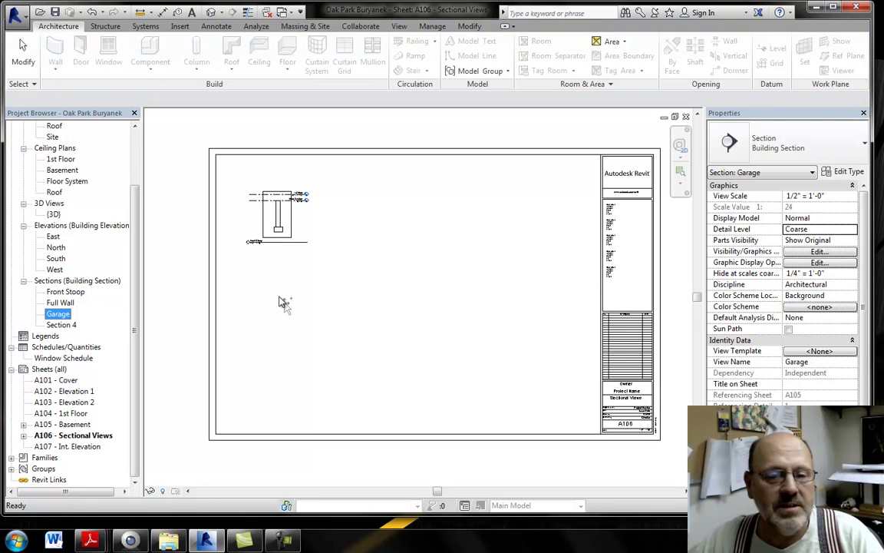
{"action": "left_click_drag", "start_coordinate": [282, 302], "coordinate": [279, 310]}
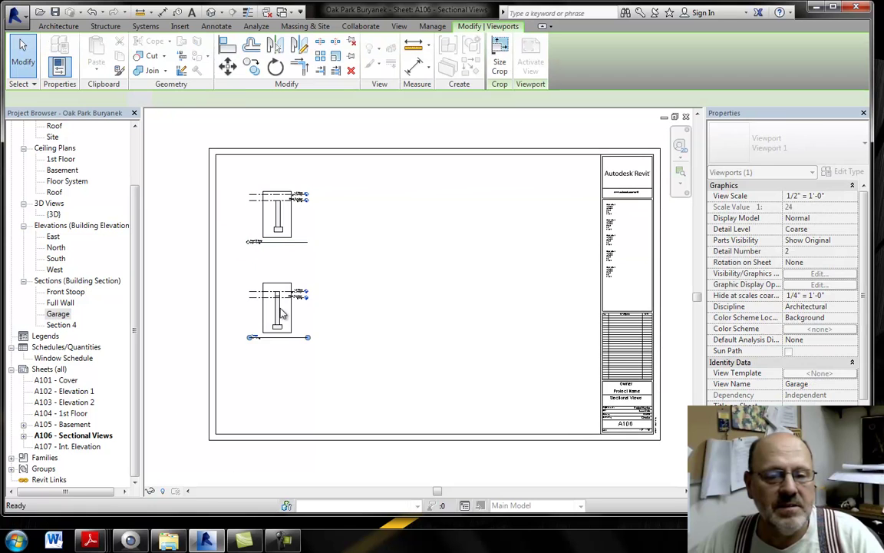
{"action": "left_click", "coordinate": [315, 325]}
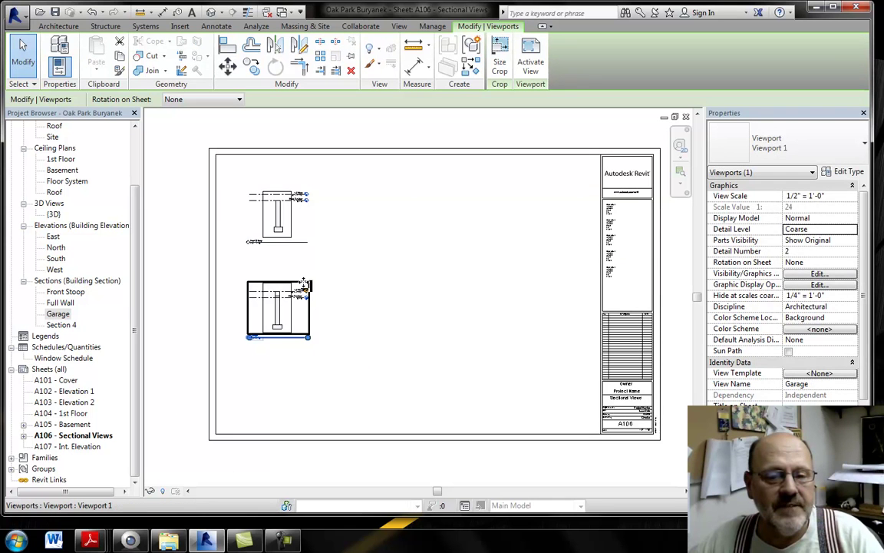
{"action": "left_click_drag", "start_coordinate": [306, 267], "coordinate": [380, 317]}
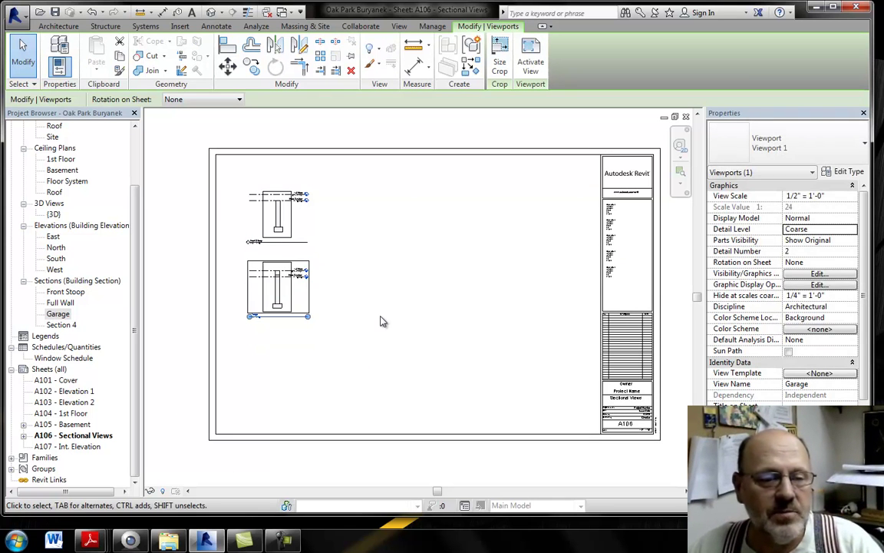
Step: Rename the Section 4 view to Post & Footing
{"action": "left_click", "coordinate": [60, 325]}
{"action": "right_click", "coordinate": [60, 325]}
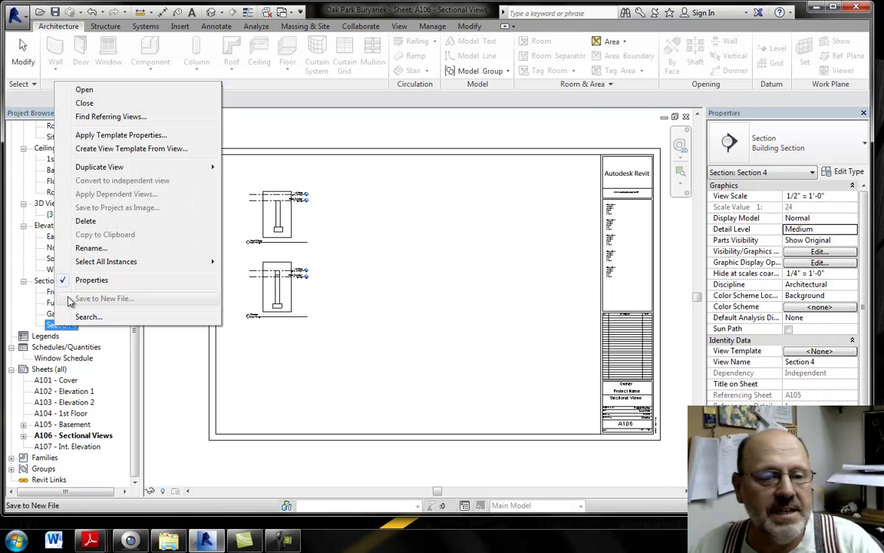
{"action": "left_click", "coordinate": [90, 248]}
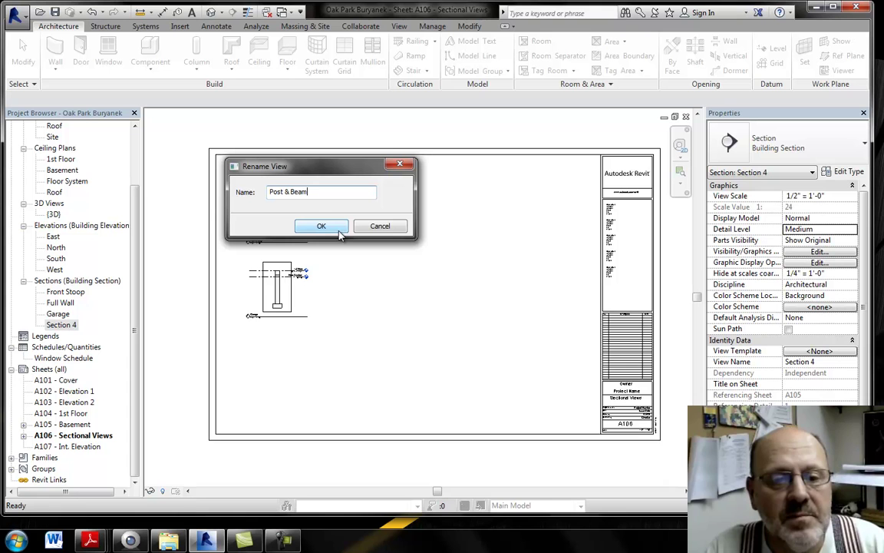
{"action": "type", "text": "Post & Footing"}
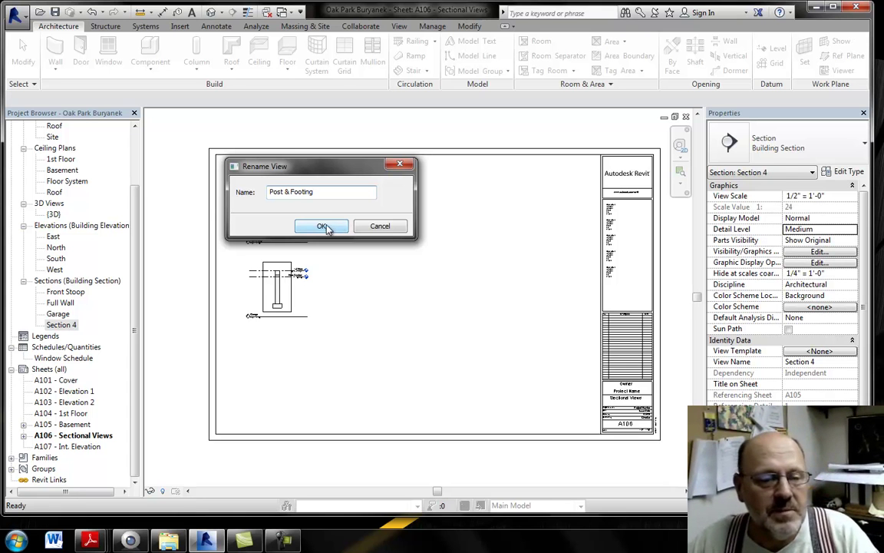
{"action": "left_click", "coordinate": [321, 227]}
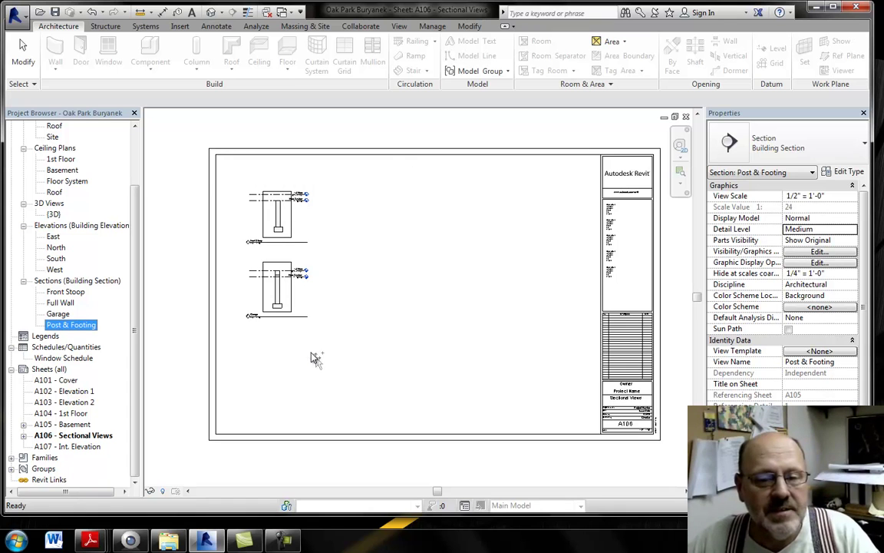
Step: Place the Post & Footing section below the Garage section and the Full Wall section to the right of the column of views
{"action": "left_click_drag", "start_coordinate": [253, 379], "coordinate": [274, 373]}
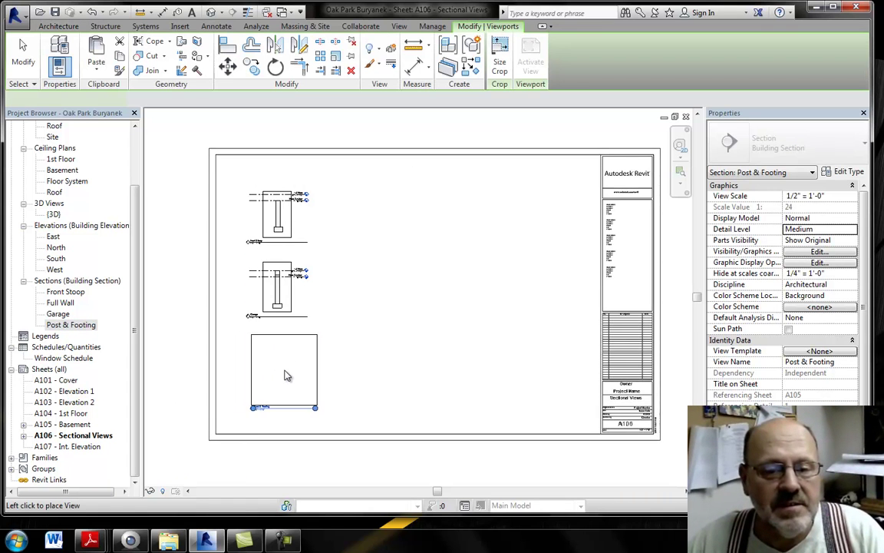
{"action": "left_click", "coordinate": [283, 373]}
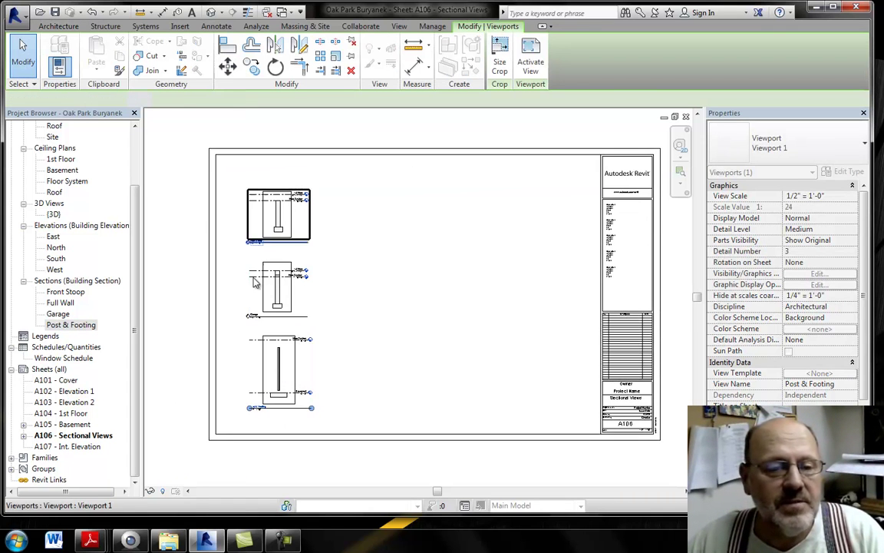
{"action": "left_click", "coordinate": [60, 302]}
{"action": "left_click_drag", "start_coordinate": [400, 261], "coordinate": [404, 277]}
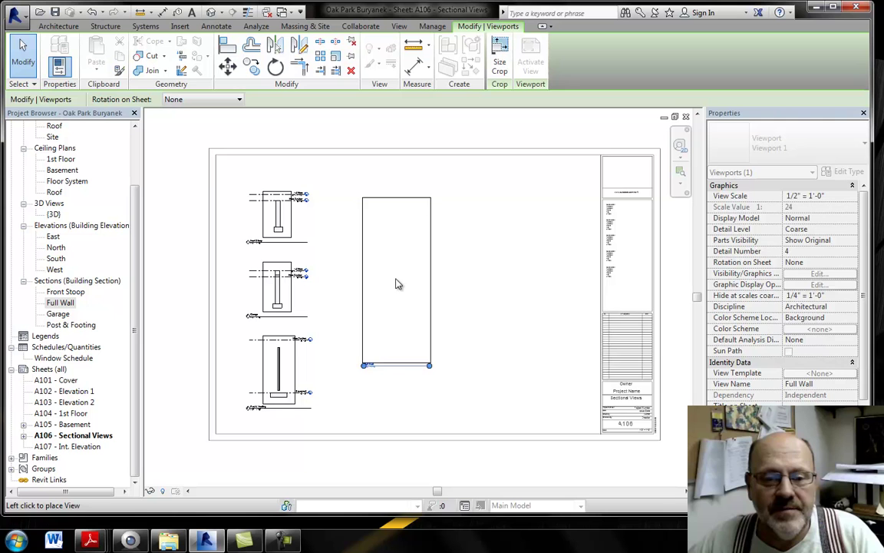
{"action": "left_click", "coordinate": [394, 274]}
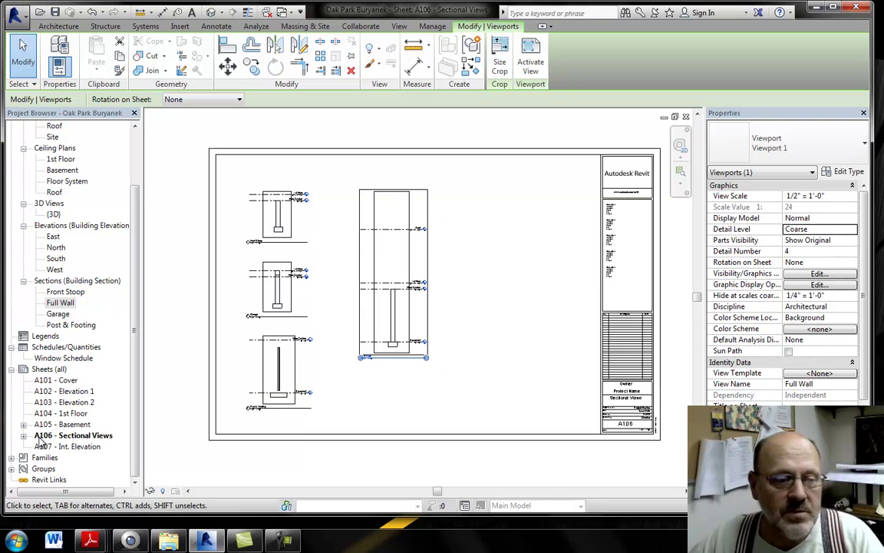
Step: Examine the detail numbers, titles and scales under the four section views on sheet A106
{"action": "scroll", "coordinate": [227, 278], "scroll_direction": "up", "scroll_amount": 5}
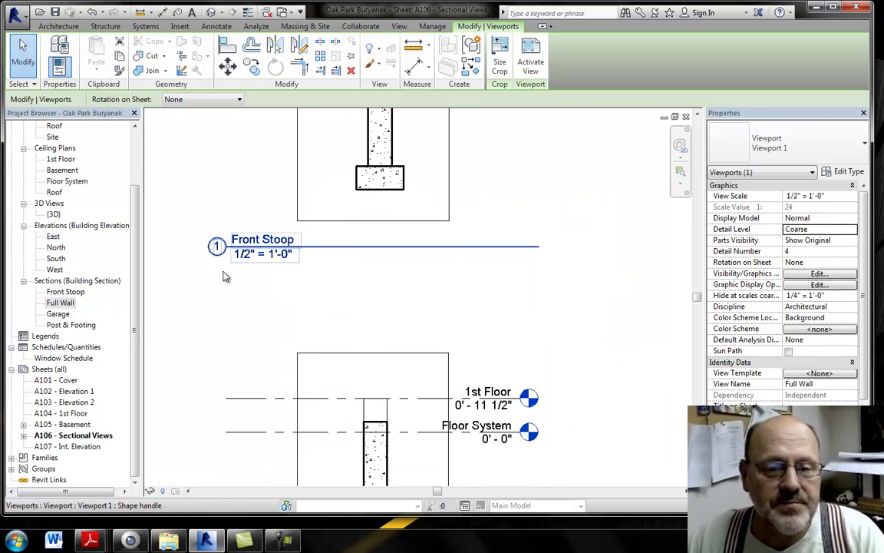
{"action": "scroll", "coordinate": [230, 265], "scroll_direction": "down", "scroll_amount": 4}
{"action": "middle_click_drag", "start_coordinate": [244, 390], "coordinate": [266, 290]}
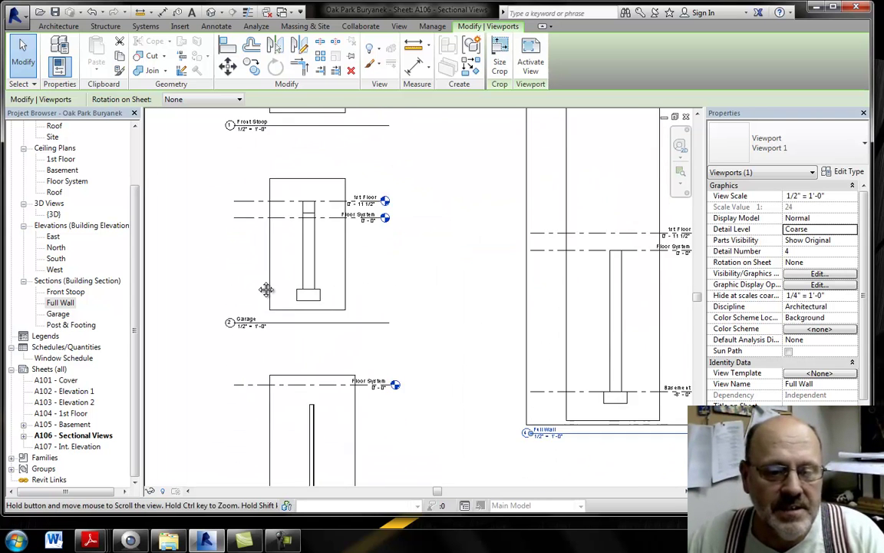
{"action": "middle_click_drag", "start_coordinate": [273, 424], "coordinate": [281, 318]}
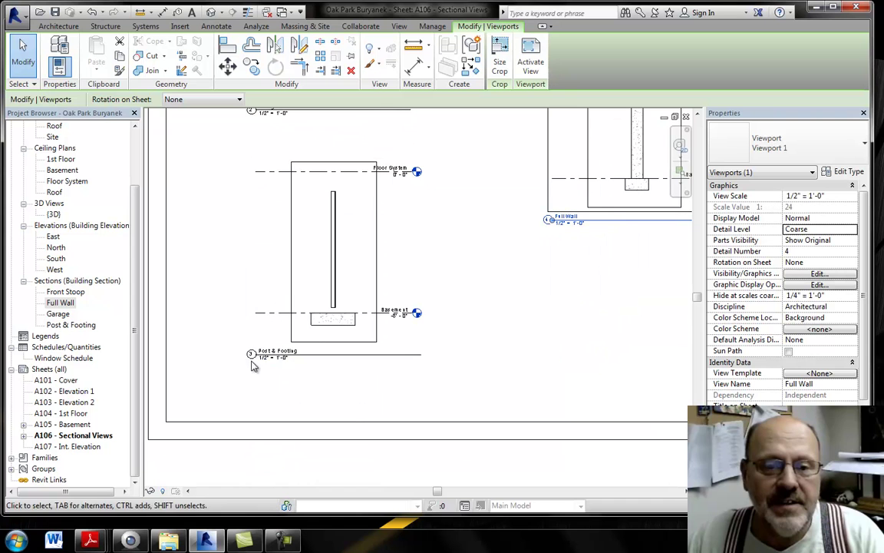
{"action": "middle_click_drag", "start_coordinate": [482, 279], "coordinate": [290, 400]}
{"action": "scroll", "coordinate": [347, 351], "scroll_direction": "up", "scroll_amount": 5}
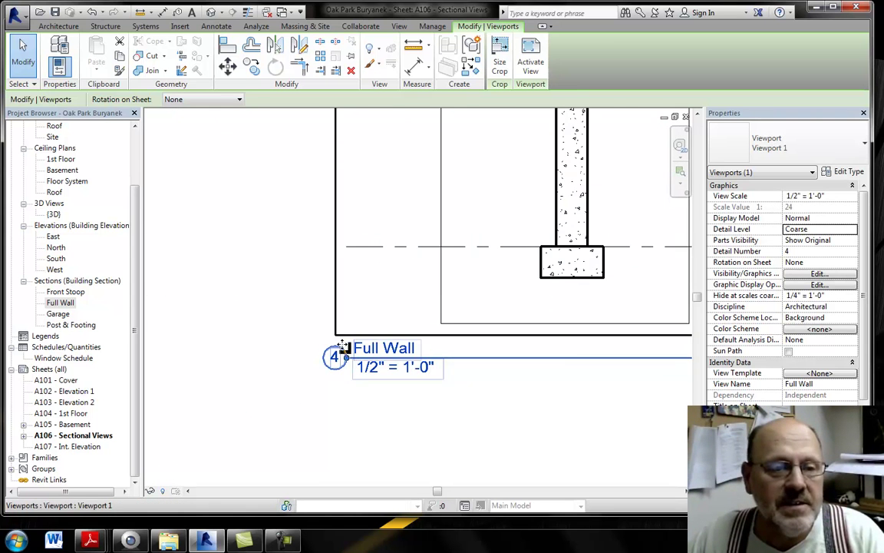
{"action": "scroll", "coordinate": [343, 347], "scroll_direction": "down", "scroll_amount": 6}
{"action": "middle_click_drag", "start_coordinate": [310, 306], "coordinate": [351, 296]}
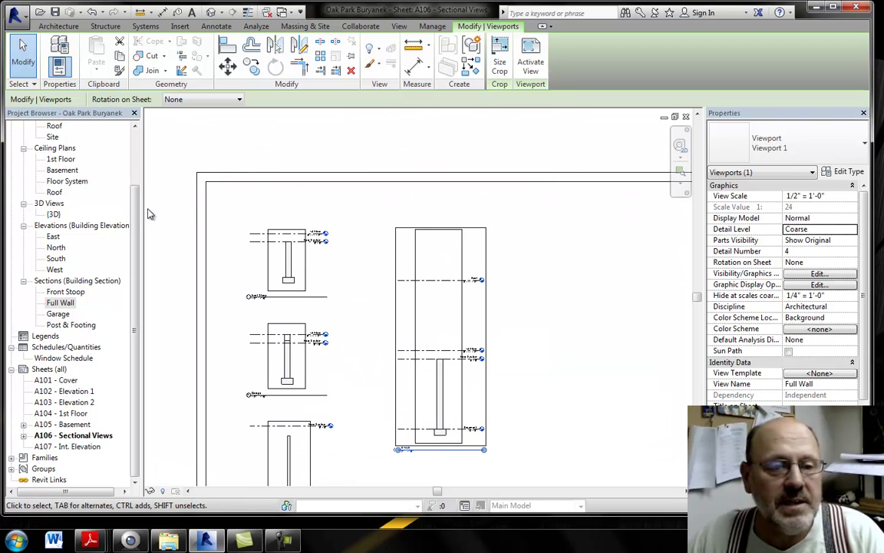
Step: Open sheet A105 - Basement and inspect the detail and sheet references in the front stoop and full wall section markers
{"action": "double_click", "coordinate": [80, 425]}
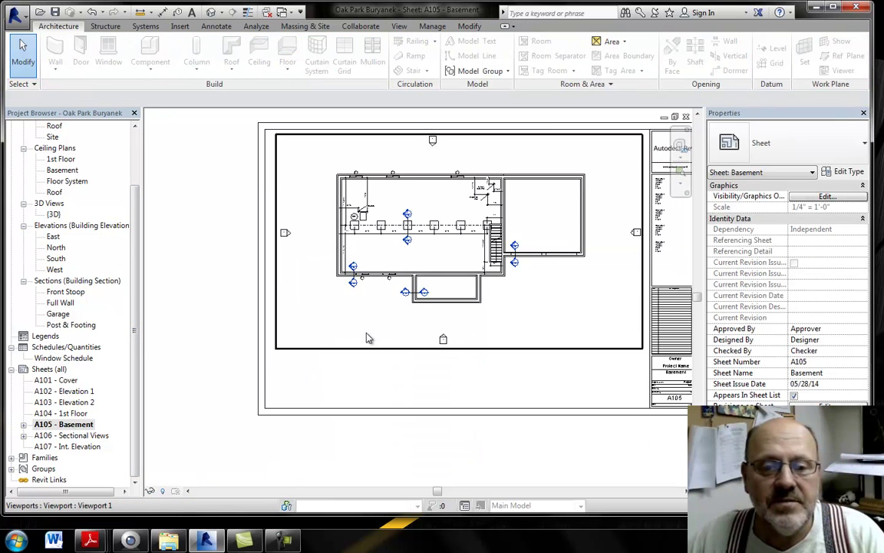
{"action": "scroll", "coordinate": [412, 290], "scroll_direction": "up", "scroll_amount": 10}
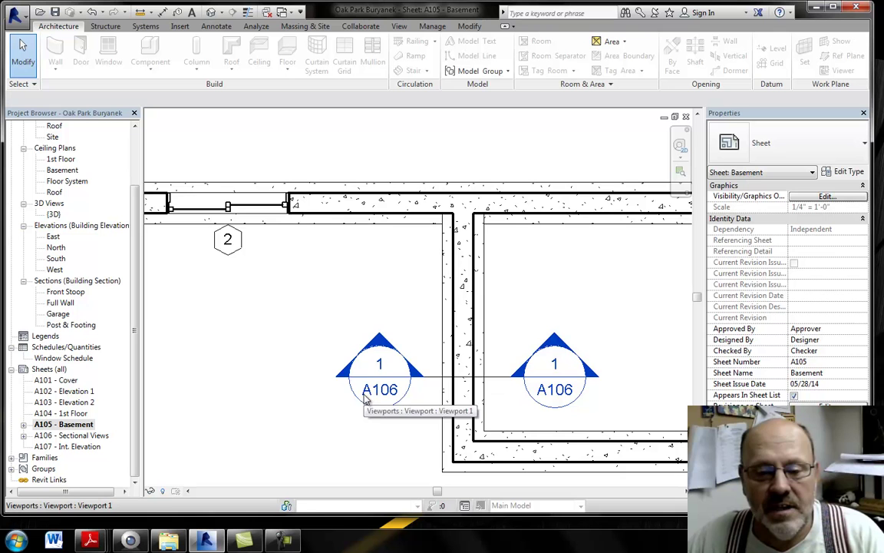
{"action": "scroll", "coordinate": [400, 395], "scroll_direction": "down", "scroll_amount": 5}
{"action": "scroll", "coordinate": [391, 384], "scroll_direction": "up", "scroll_amount": 2}
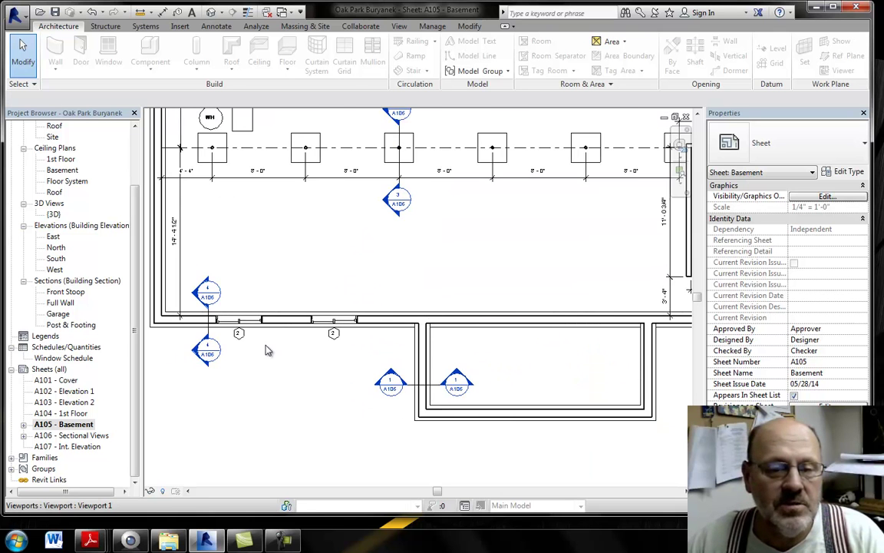
{"action": "scroll", "coordinate": [194, 348], "scroll_direction": "up", "scroll_amount": 4}
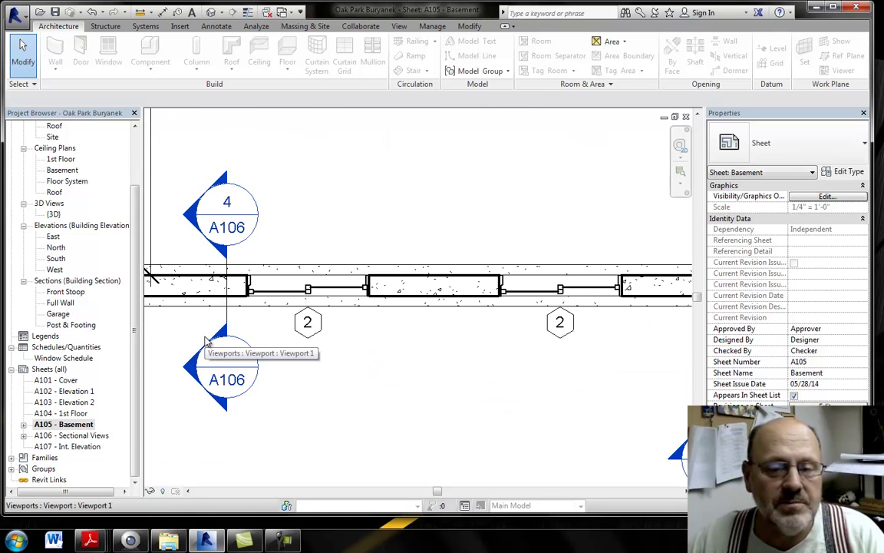
{"action": "scroll", "coordinate": [206, 342], "scroll_direction": "down", "scroll_amount": 4}
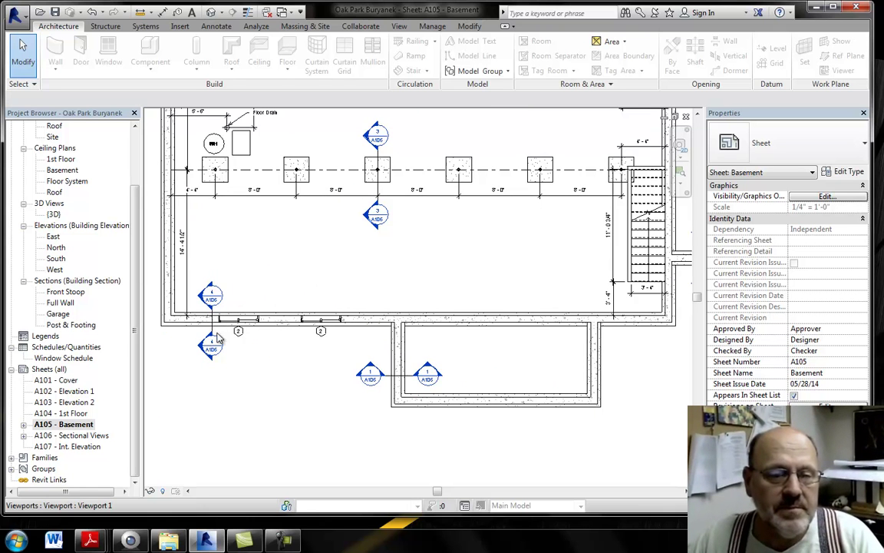
Step: Open the Basement floor plan and inspect the detail and sheet references in its section markers
{"action": "scroll", "coordinate": [135, 284], "scroll_direction": "up", "scroll_amount": 2}
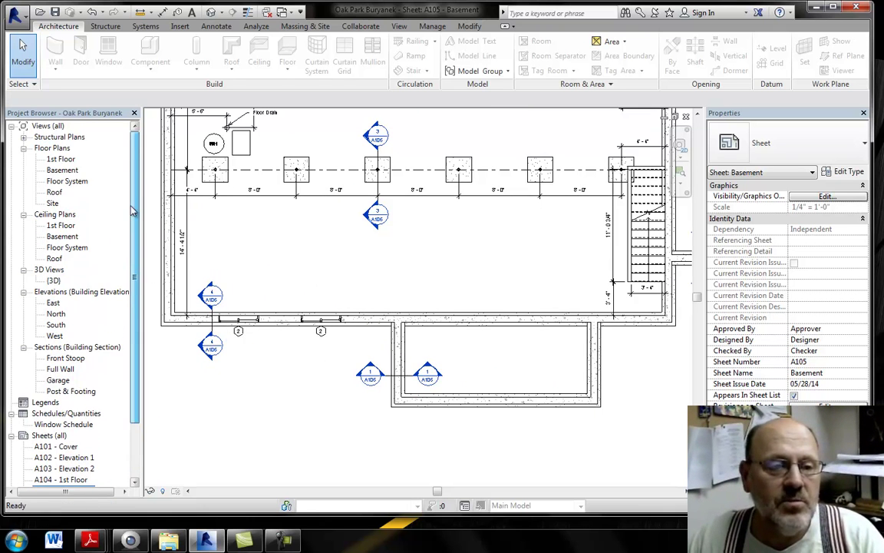
{"action": "double_click", "coordinate": [63, 171]}
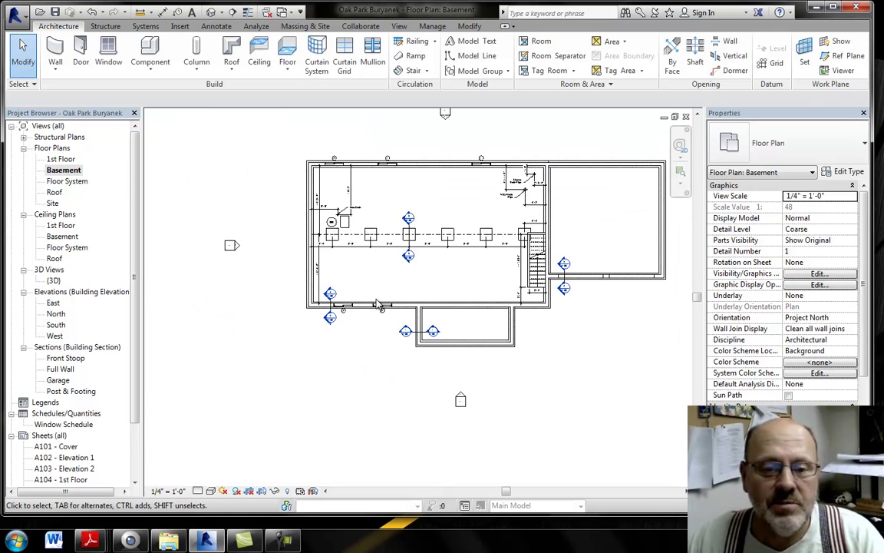
{"action": "scroll", "coordinate": [344, 311], "scroll_direction": "up", "scroll_amount": 2}
{"action": "scroll", "coordinate": [344, 311], "scroll_direction": "up", "scroll_amount": 3}
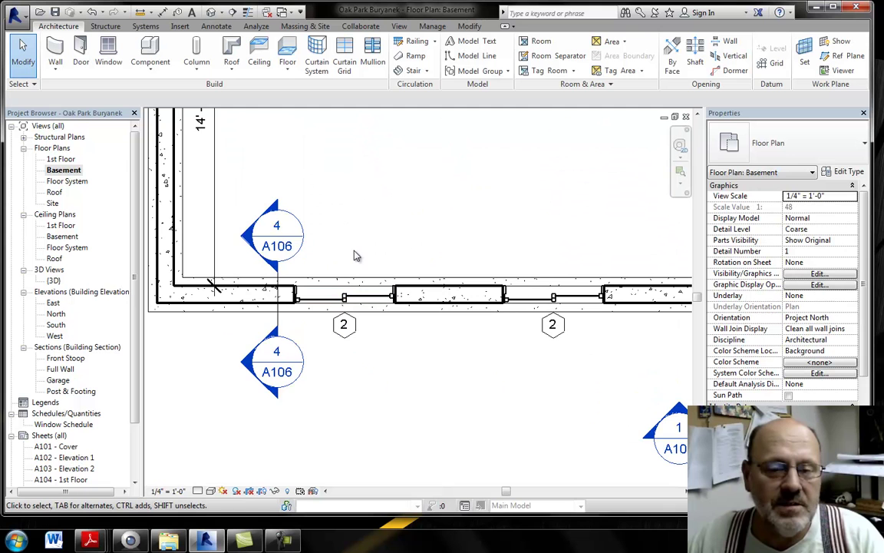
{"action": "scroll", "coordinate": [355, 248], "scroll_direction": "down", "scroll_amount": 4}
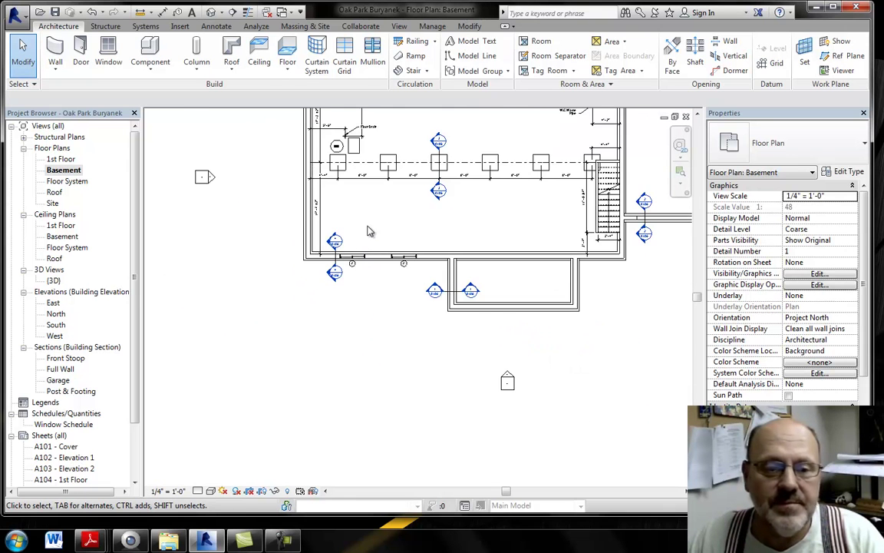
{"action": "scroll", "coordinate": [388, 217], "scroll_direction": "down", "scroll_amount": 1}
{"action": "scroll", "coordinate": [92, 353], "scroll_direction": "down", "scroll_amount": 3}
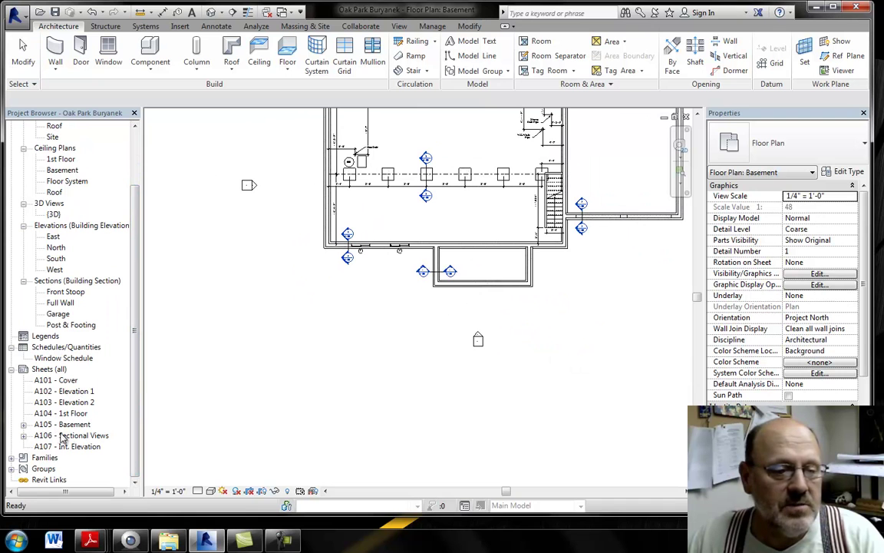
Step: Return to sheet A105 - Basement and place the Window Schedule below the basement plan
{"action": "double_click", "coordinate": [62, 424]}
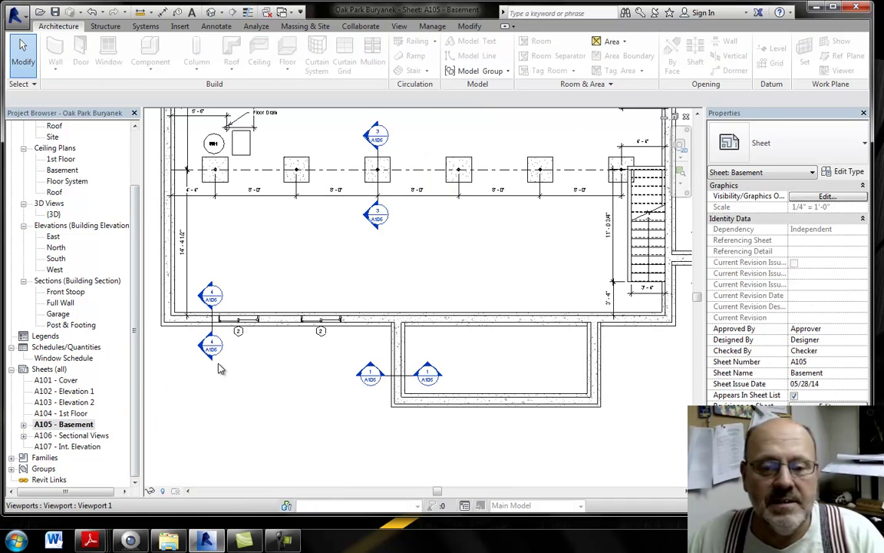
{"action": "middle_click_drag", "start_coordinate": [298, 374], "coordinate": [320, 330]}
{"action": "scroll", "coordinate": [301, 328], "scroll_direction": "down", "scroll_amount": 4}
{"action": "scroll", "coordinate": [310, 339], "scroll_direction": "up", "scroll_amount": 1}
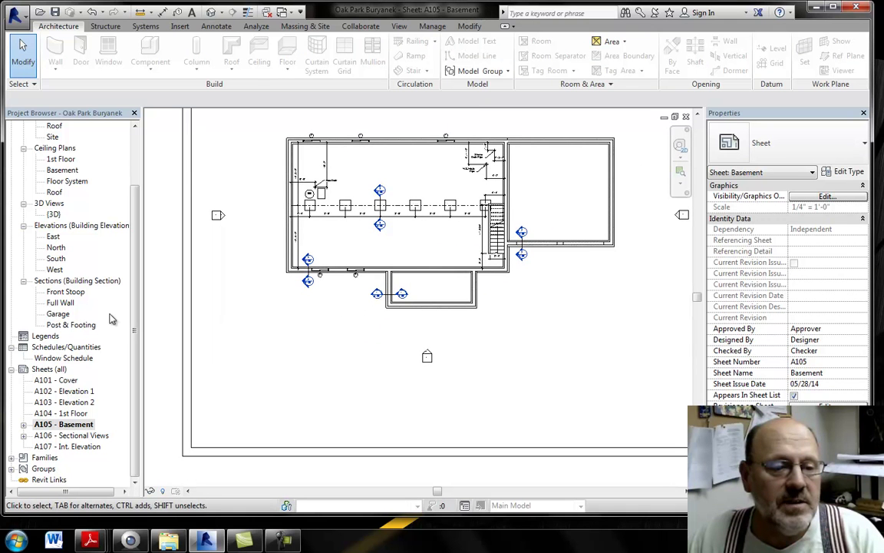
{"action": "left_click", "coordinate": [54, 359]}
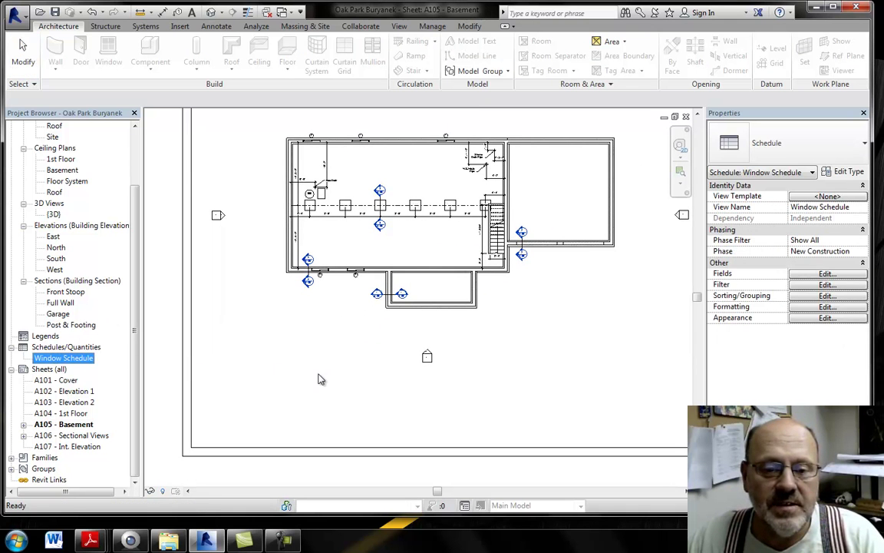
{"action": "left_click_drag", "start_coordinate": [320, 378], "coordinate": [321, 377]}
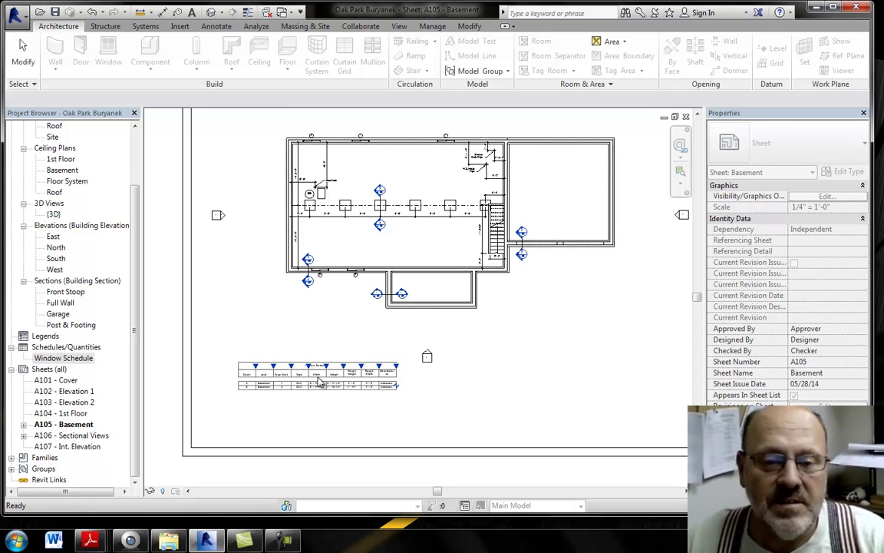
{"action": "left_click", "coordinate": [320, 378]}
Step: Widen the Manufacturer column of the placed Window Schedule so its heading fits on one line
{"action": "scroll", "coordinate": [391, 374], "scroll_direction": "up", "scroll_amount": 5}
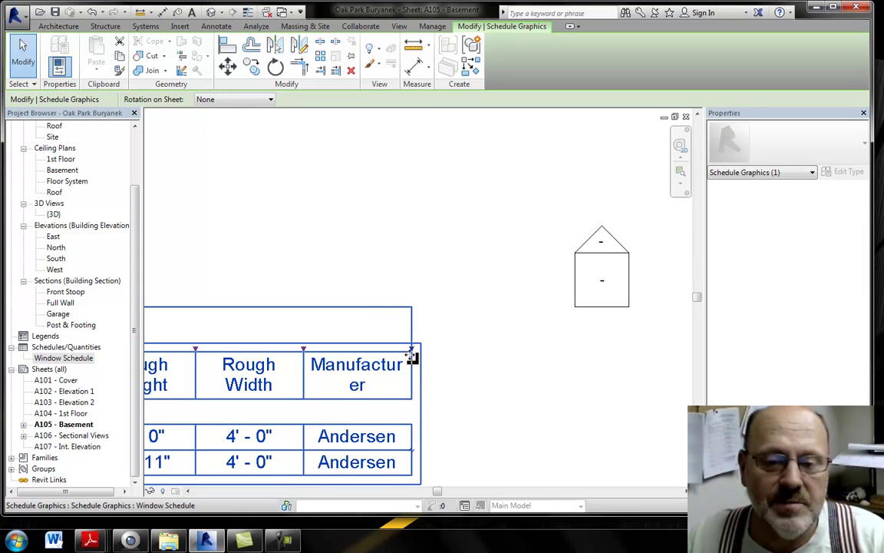
{"action": "left_click_drag", "start_coordinate": [412, 354], "coordinate": [421, 393]}
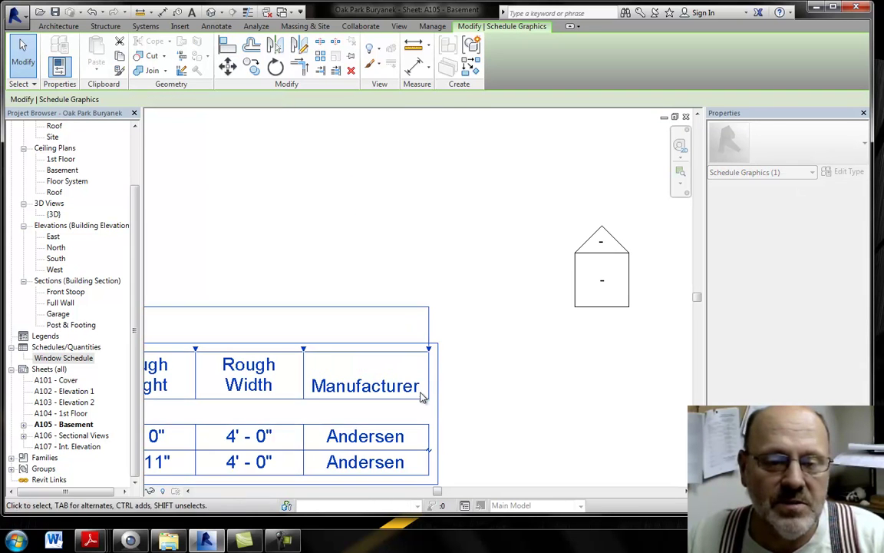
{"action": "scroll", "coordinate": [400, 384], "scroll_direction": "down", "scroll_amount": 3}
Step: Narrow the Type Mark column of the Window Schedule slightly while keeping its heading on one line
{"action": "middle_click_drag", "start_coordinate": [379, 374], "coordinate": [568, 347]}
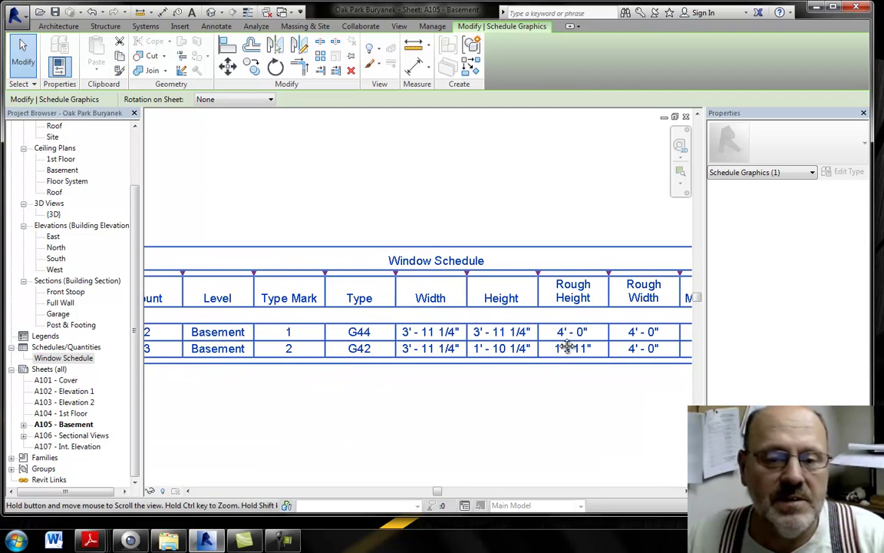
{"action": "middle_click_drag", "start_coordinate": [267, 352], "coordinate": [363, 352]}
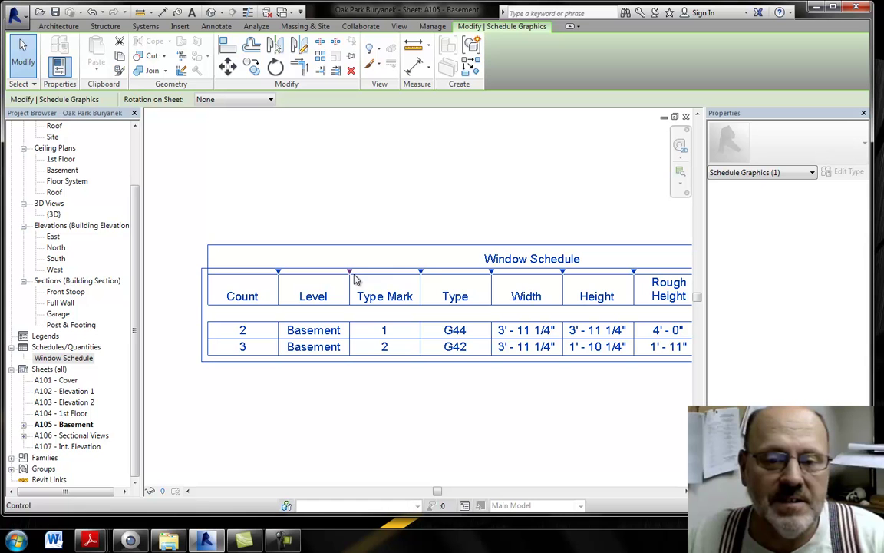
{"action": "left_click_drag", "start_coordinate": [420, 273], "coordinate": [400, 274]}
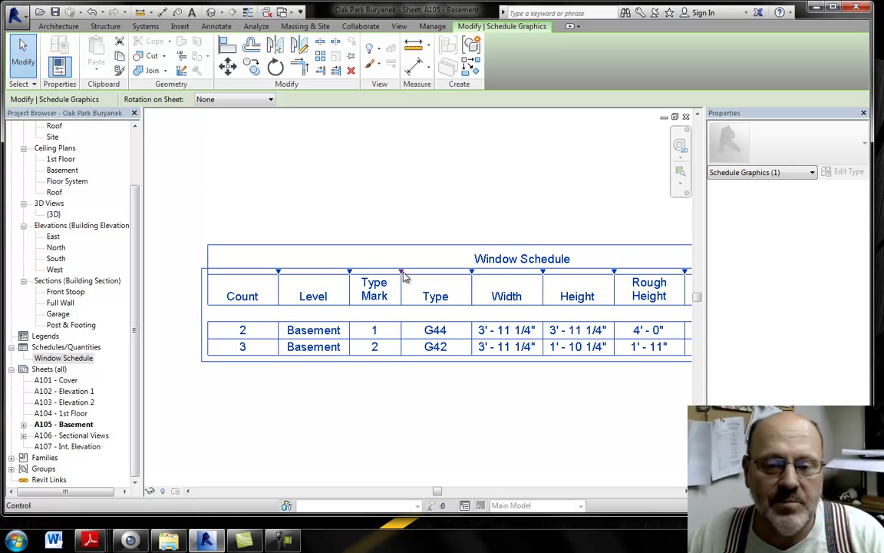
{"action": "left_click_drag", "start_coordinate": [403, 274], "coordinate": [424, 281]}
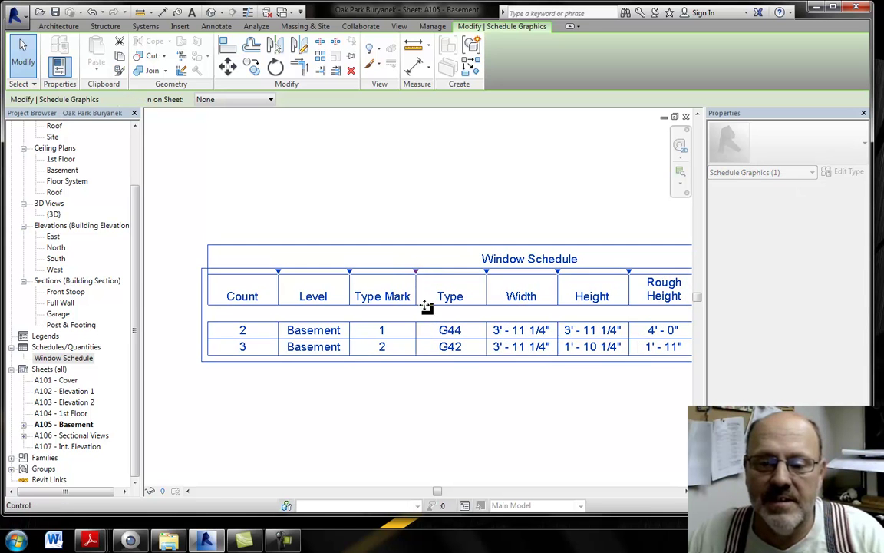
Step: Widen the Rough Height and Rough Width columns so both headings fit on one line
{"action": "middle_click_drag", "start_coordinate": [517, 332], "coordinate": [251, 340]}
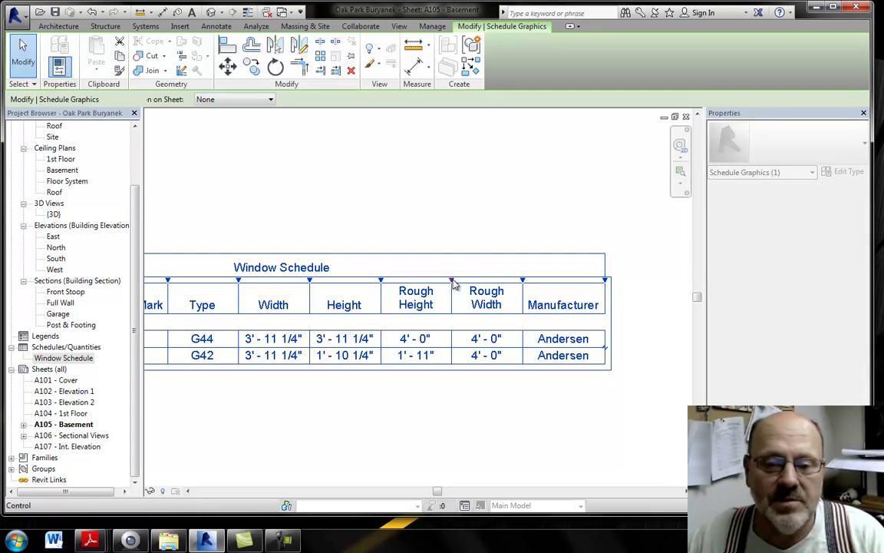
{"action": "left_click_drag", "start_coordinate": [453, 283], "coordinate": [476, 288]}
{"action": "left_click_drag", "start_coordinate": [545, 283], "coordinate": [560, 286]}
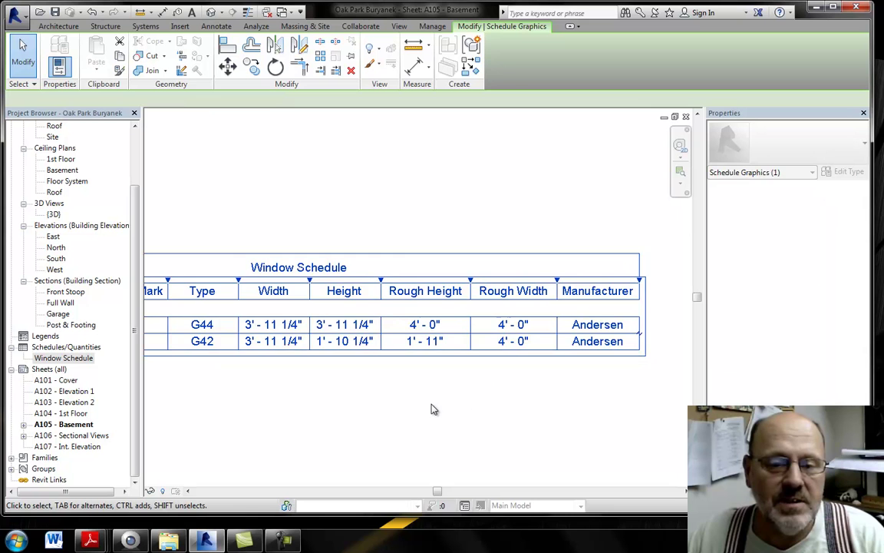
Step: Review the Window Schedule's position on sheet A105 and move it slightly down and to the left
{"action": "scroll", "coordinate": [430, 409], "scroll_direction": "down", "scroll_amount": 3}
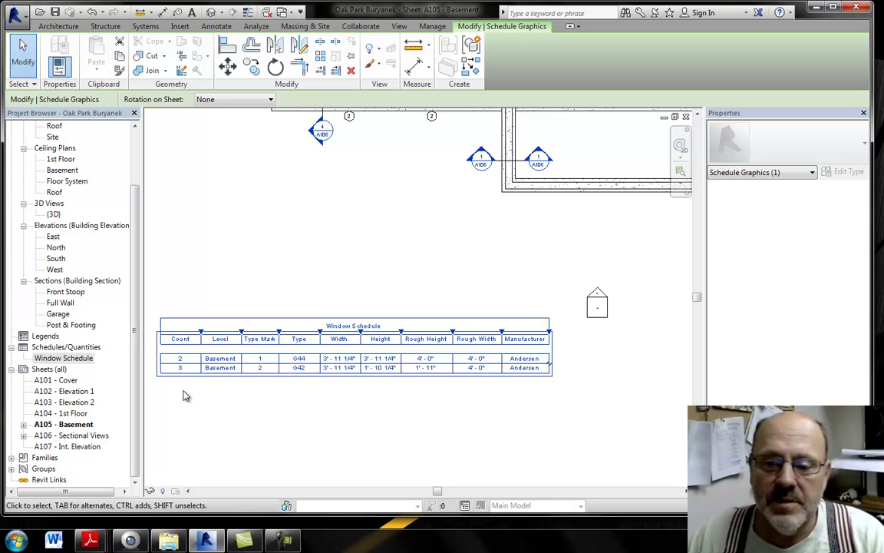
{"action": "middle_click_drag", "start_coordinate": [610, 408], "coordinate": [531, 408]}
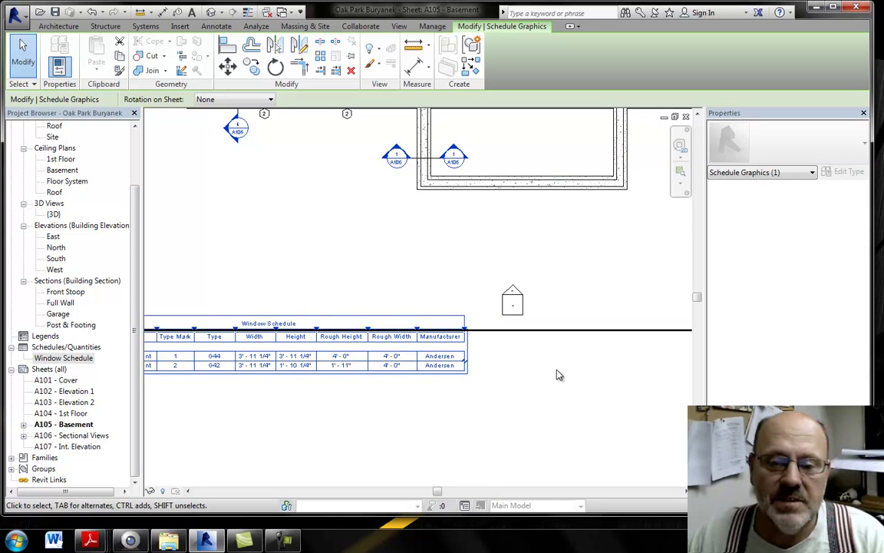
{"action": "scroll", "coordinate": [599, 357], "scroll_direction": "down", "scroll_amount": 3}
{"action": "middle_click_drag", "start_coordinate": [599, 357], "coordinate": [419, 374]}
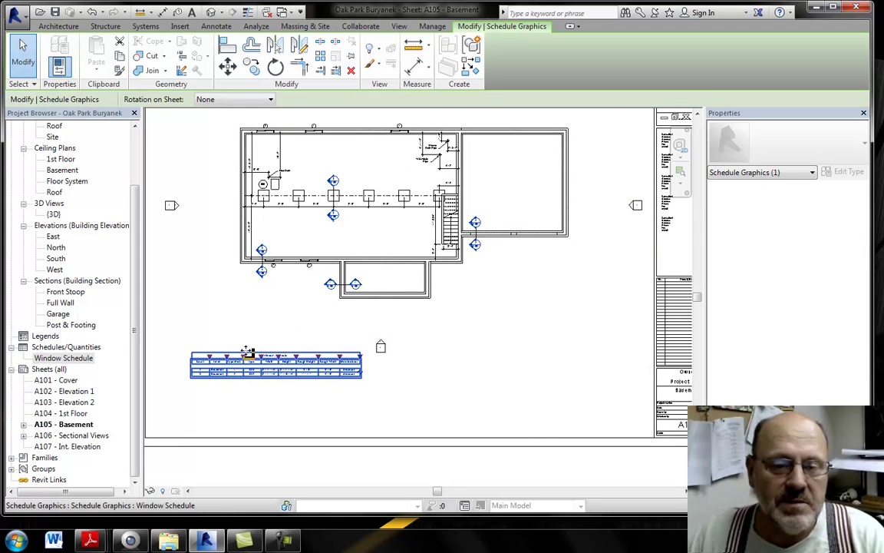
{"action": "scroll", "coordinate": [247, 351], "scroll_direction": "up", "scroll_amount": 3}
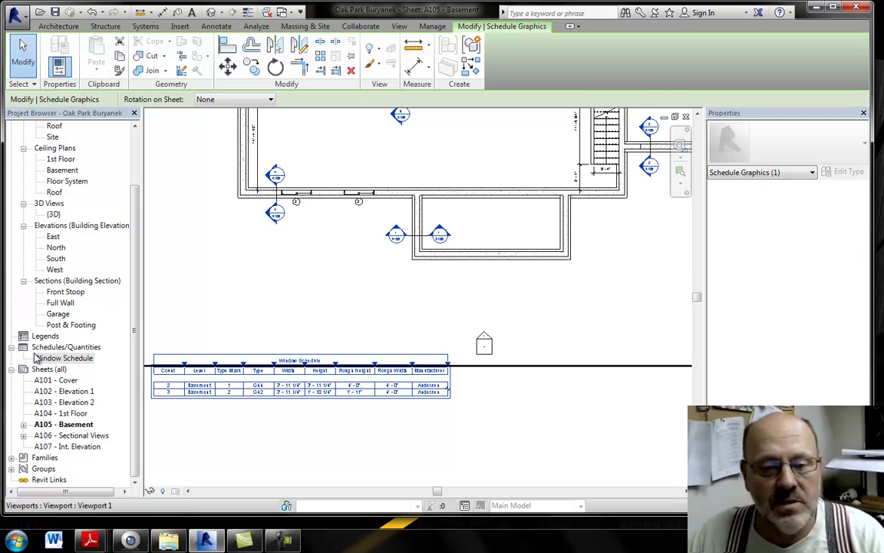
{"action": "middle_click_drag", "start_coordinate": [296, 419], "coordinate": [380, 343]}
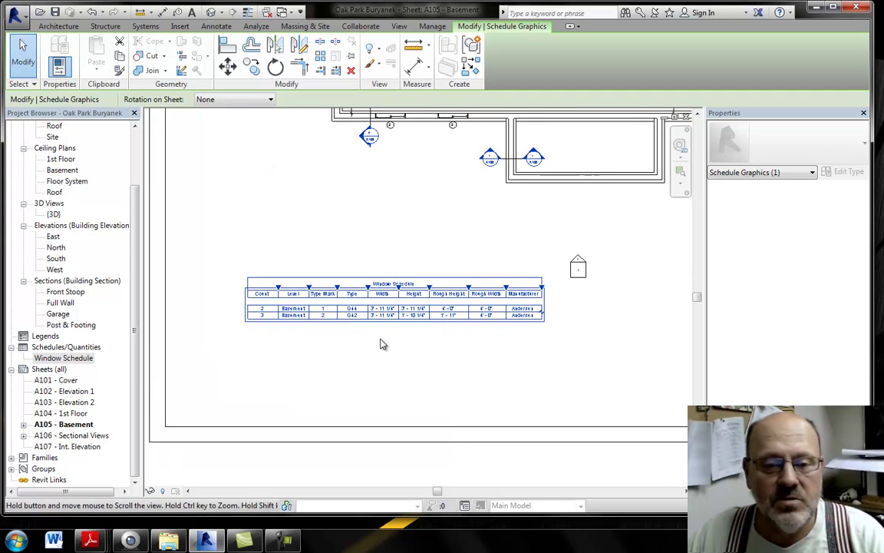
{"action": "scroll", "coordinate": [381, 343], "scroll_direction": "up", "scroll_amount": 2}
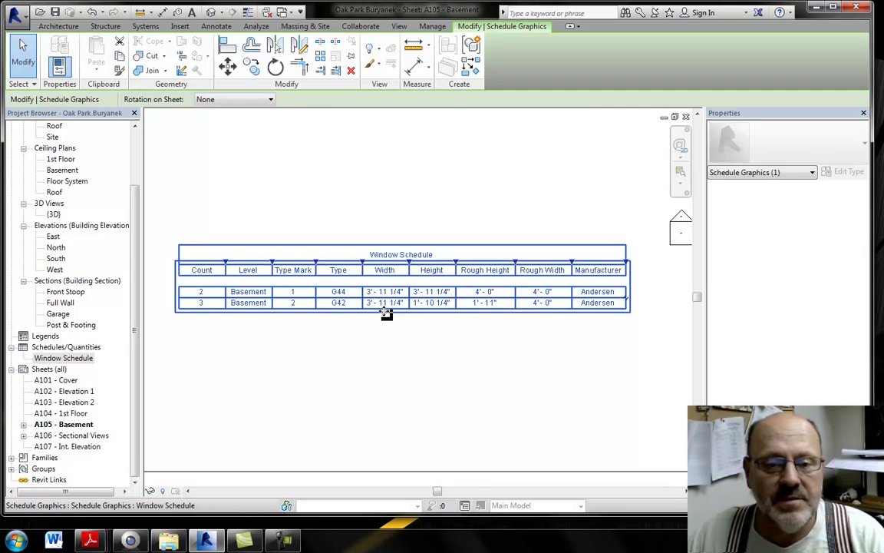
{"action": "left_click_drag", "start_coordinate": [386, 313], "coordinate": [371, 353]}
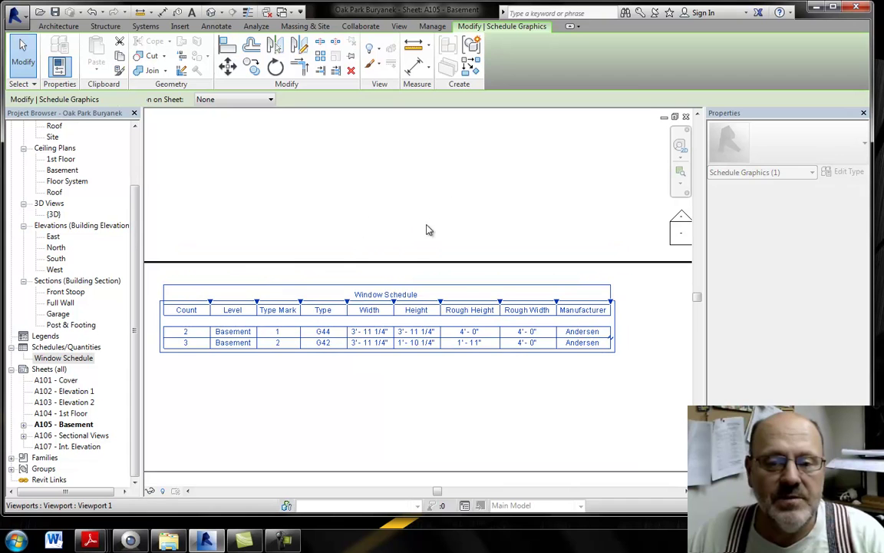
Step: Shift the Window Schedule slightly up and further left in the space beneath the basement plan
{"action": "scroll", "coordinate": [428, 230], "scroll_direction": "down", "scroll_amount": 5}
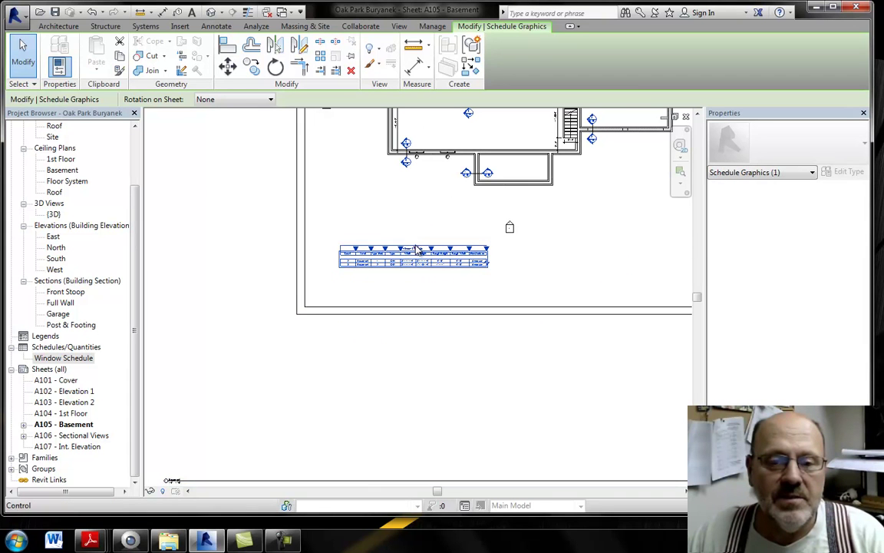
{"action": "left_click_drag", "start_coordinate": [417, 250], "coordinate": [410, 274]}
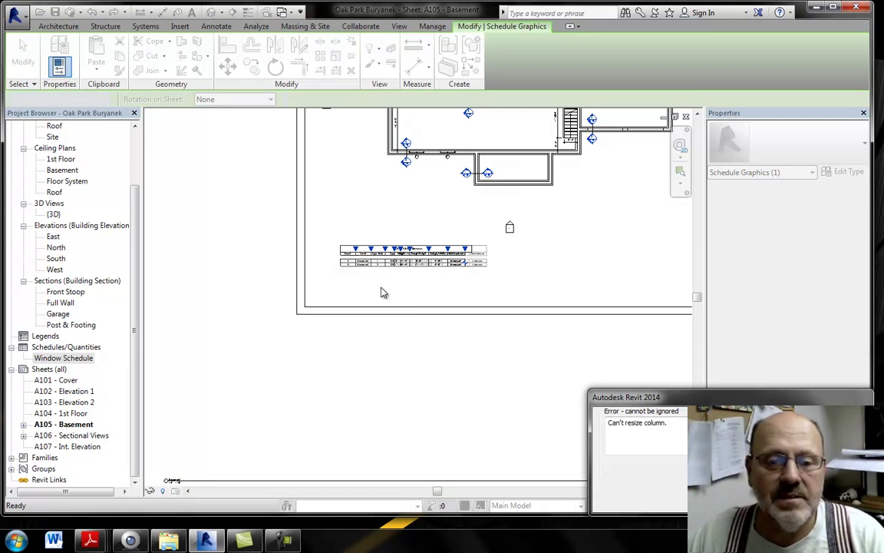
{"action": "key", "text": "Escape"}
{"action": "scroll", "coordinate": [398, 245], "scroll_direction": "up", "scroll_amount": 3}
{"action": "left_click_drag", "start_coordinate": [394, 301], "coordinate": [381, 269]}
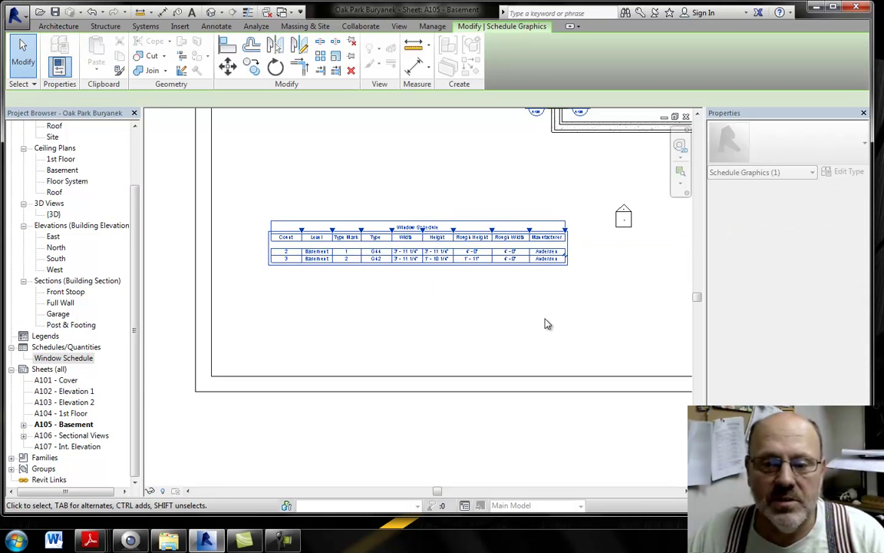
{"action": "middle_click_drag", "start_coordinate": [614, 308], "coordinate": [487, 306]}
{"action": "scroll", "coordinate": [624, 274], "scroll_direction": "down", "scroll_amount": 3}
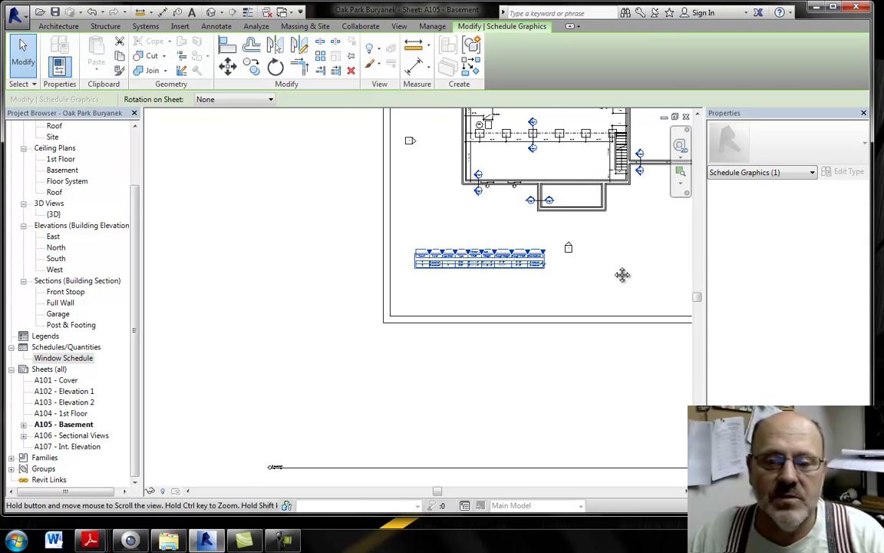
{"action": "middle_click_drag", "start_coordinate": [622, 275], "coordinate": [516, 323]}
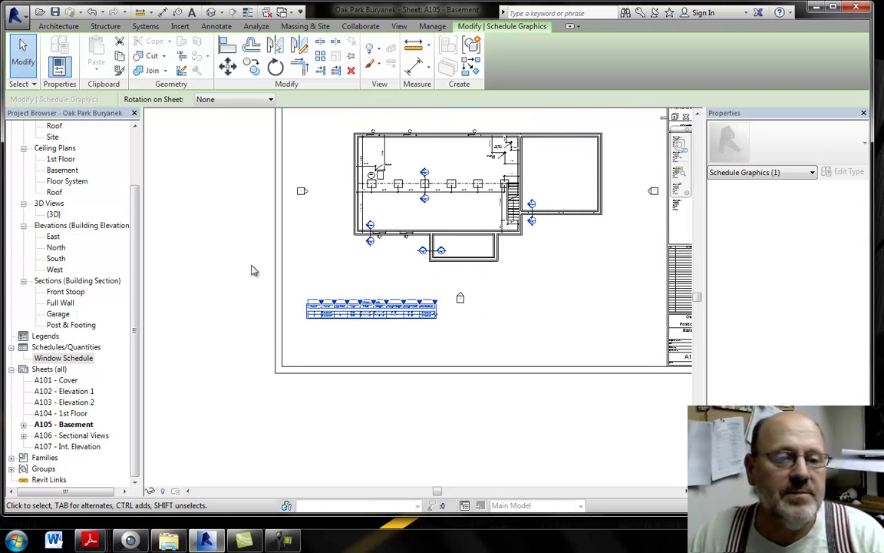
Step: Deselect the schedule and open the 1st Floor plan view
{"action": "left_click", "coordinate": [134, 225]}
{"action": "scroll", "coordinate": [92, 231], "scroll_direction": "up", "scroll_amount": 2}
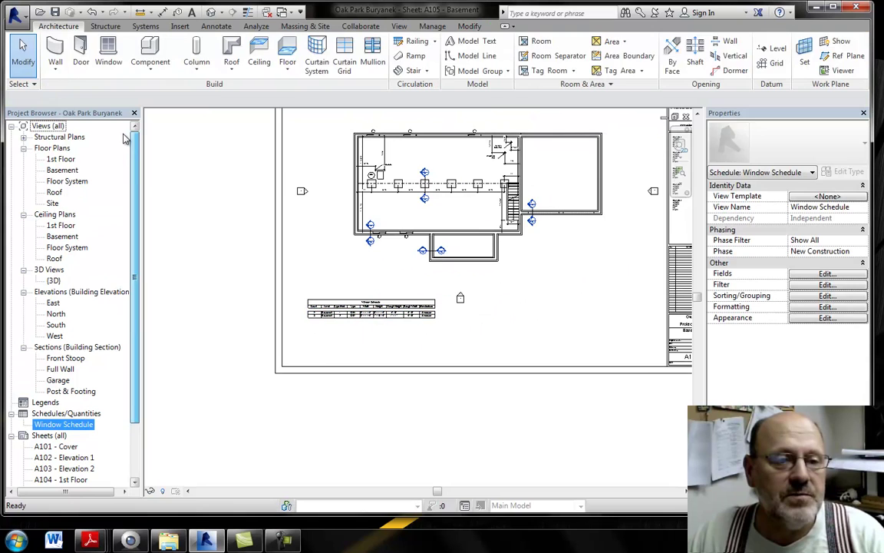
{"action": "double_click", "coordinate": [64, 160]}
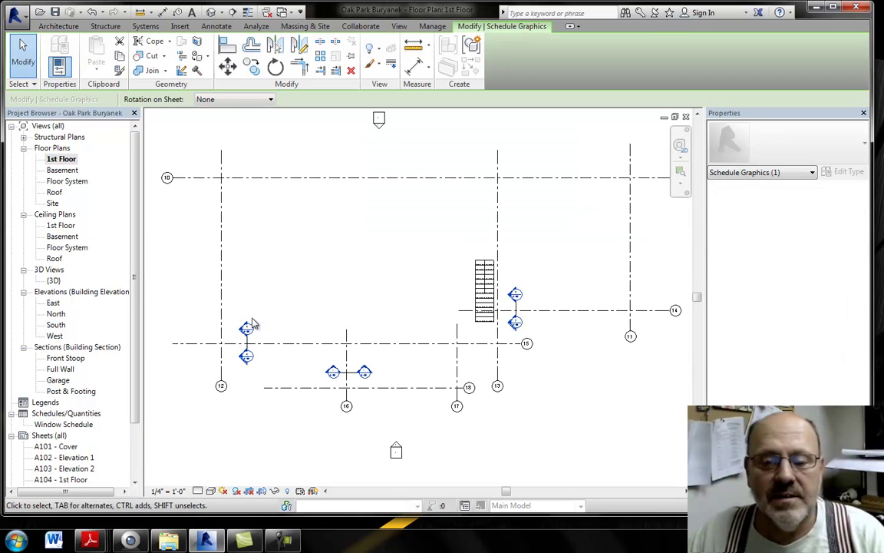